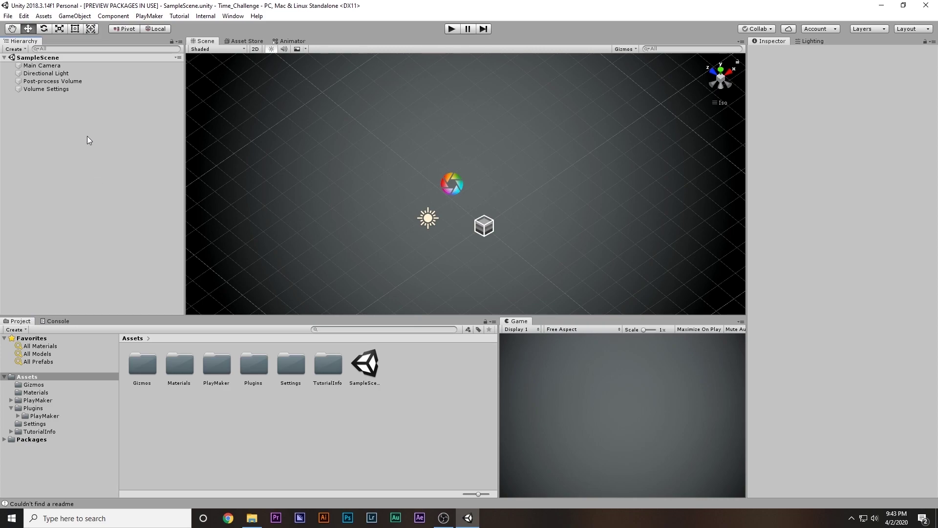
# Create a 3D plane in the scene and reset its transform.
pyautogui.moveTo(143, 215)
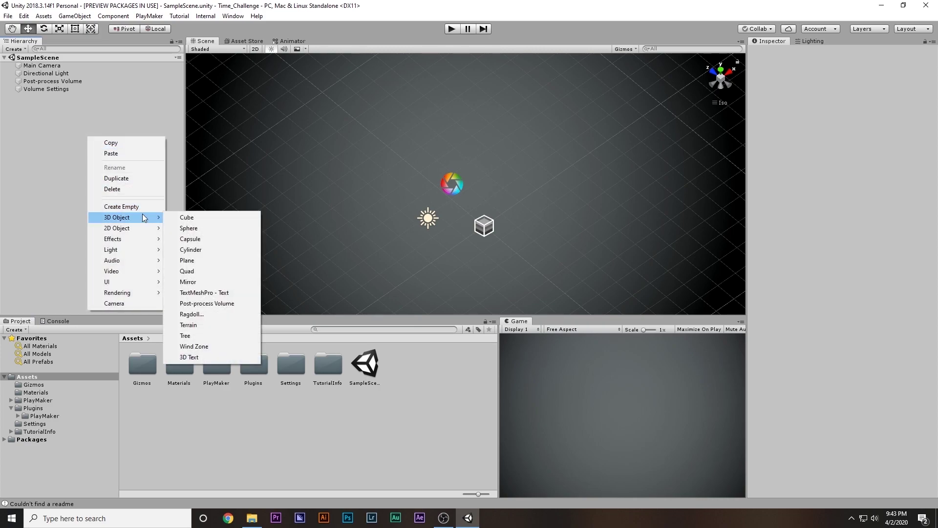
pyautogui.click(212, 260)
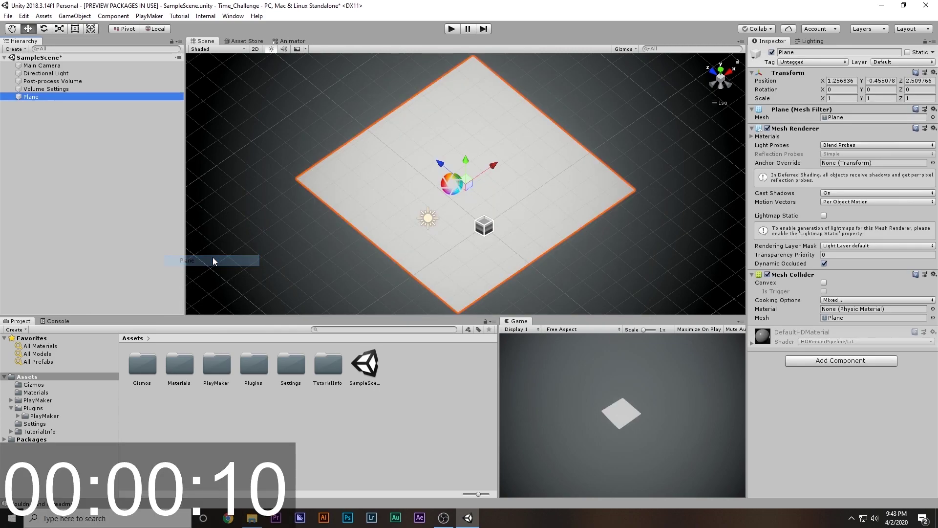
pyautogui.click(932, 73)
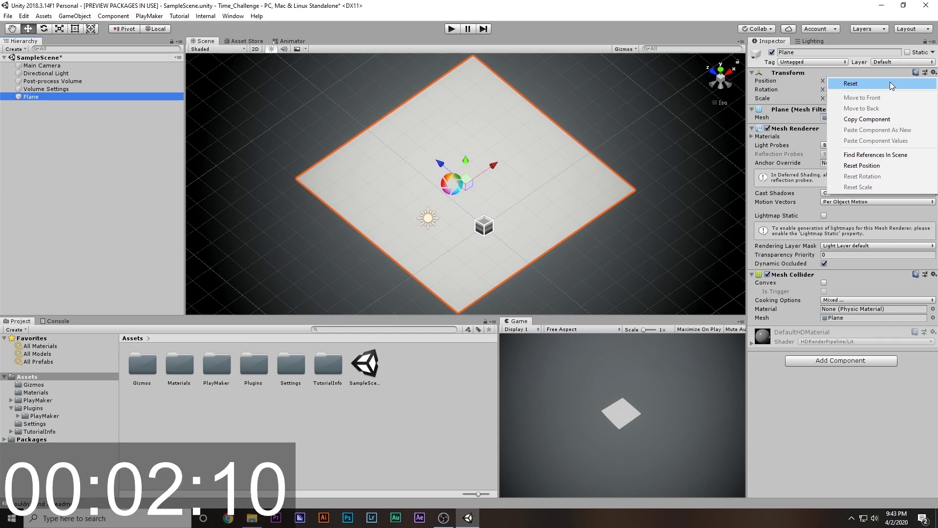
pyautogui.click(855, 82)
# Add a cube as a child of the plane and set its Y position to 0.5.
pyautogui.rightClick(95, 98)
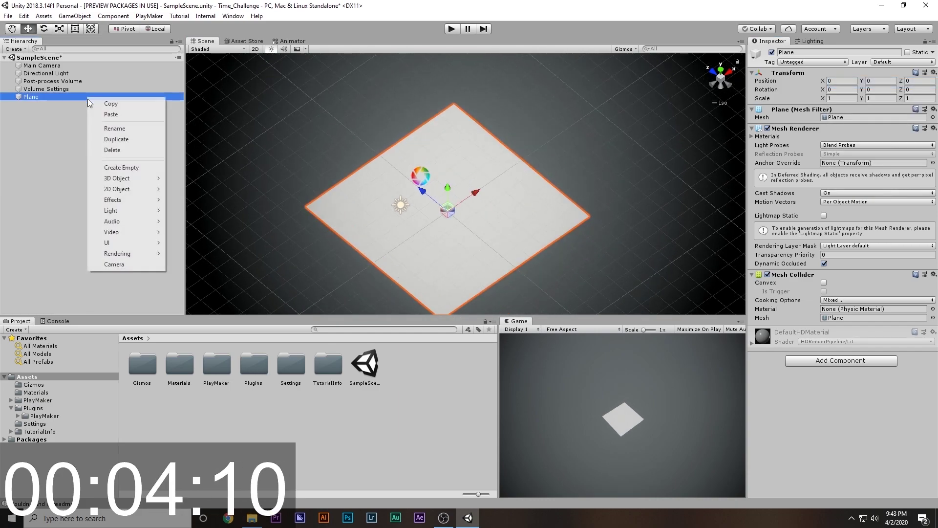
pyautogui.moveTo(128, 178)
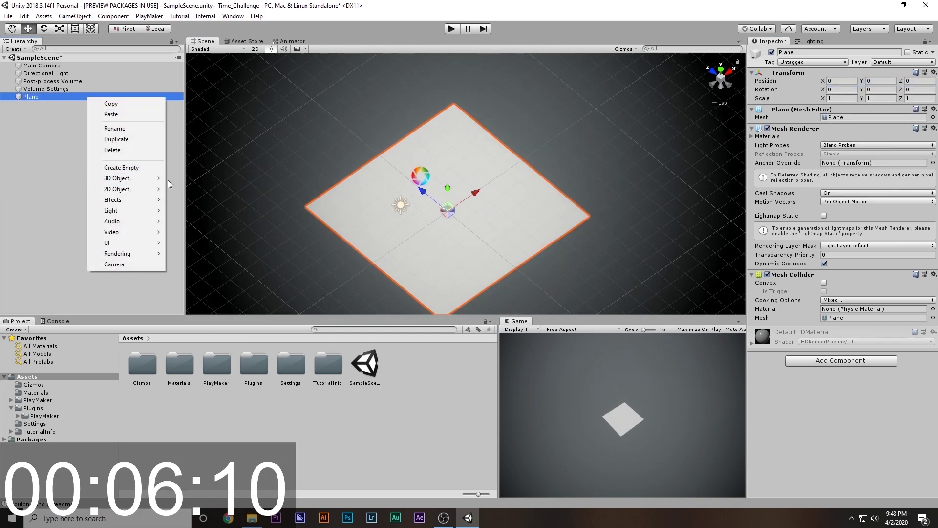
pyautogui.click(188, 179)
pyautogui.click(877, 84)
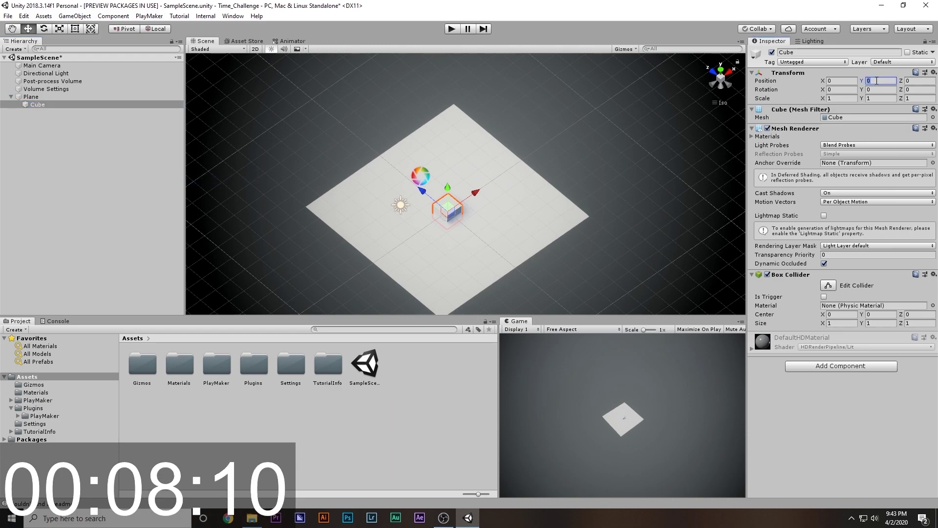
pyautogui.write('0.5')
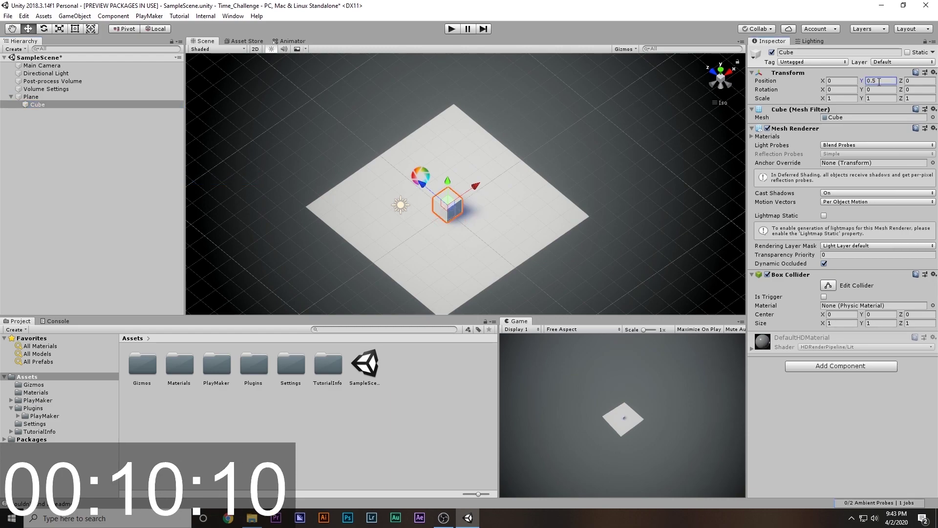
# Unparent the cube from the plane and scale the plane up uniformly to about 3.88.
pyautogui.click(720, 69)
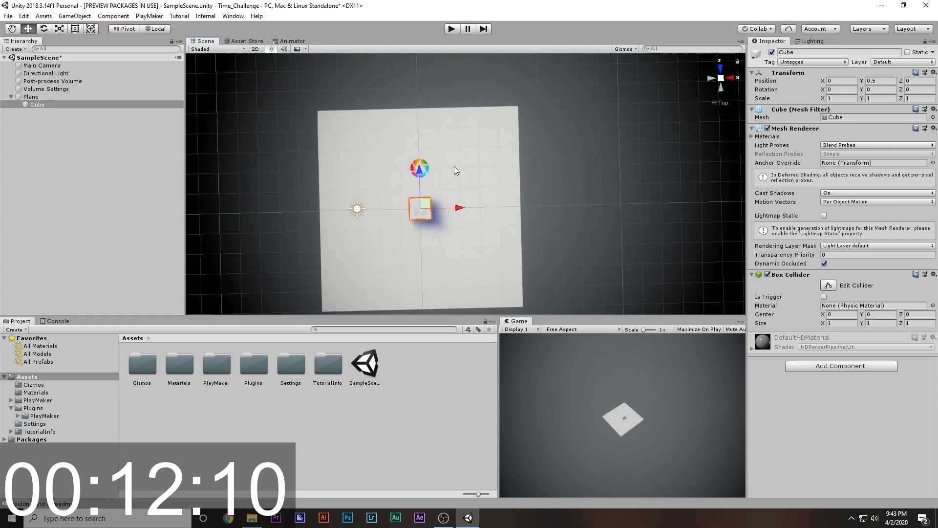
pyautogui.click(454, 166)
pyautogui.moveTo(45, 105); pyautogui.dragTo(44, 120)
pyautogui.click(32, 97)
pyautogui.press('r')
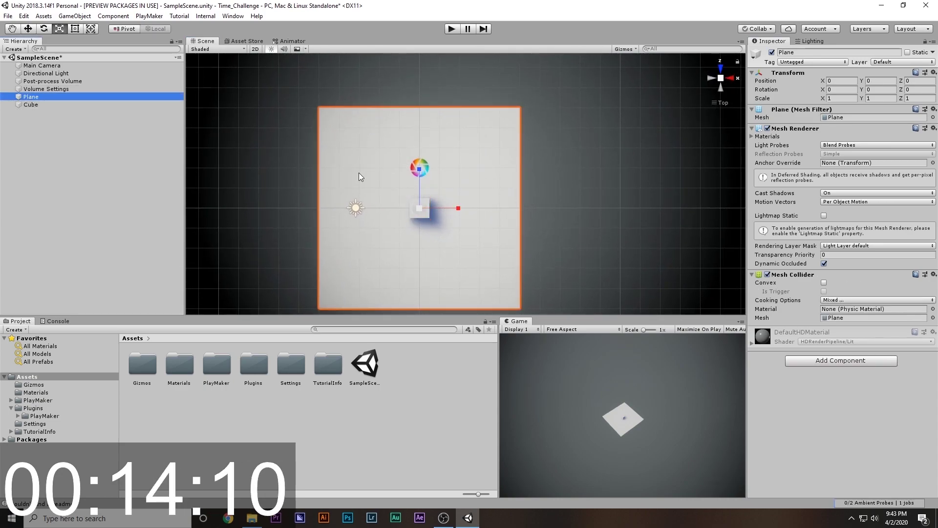
pyautogui.moveTo(427, 208); pyautogui.dragTo(523, 128)
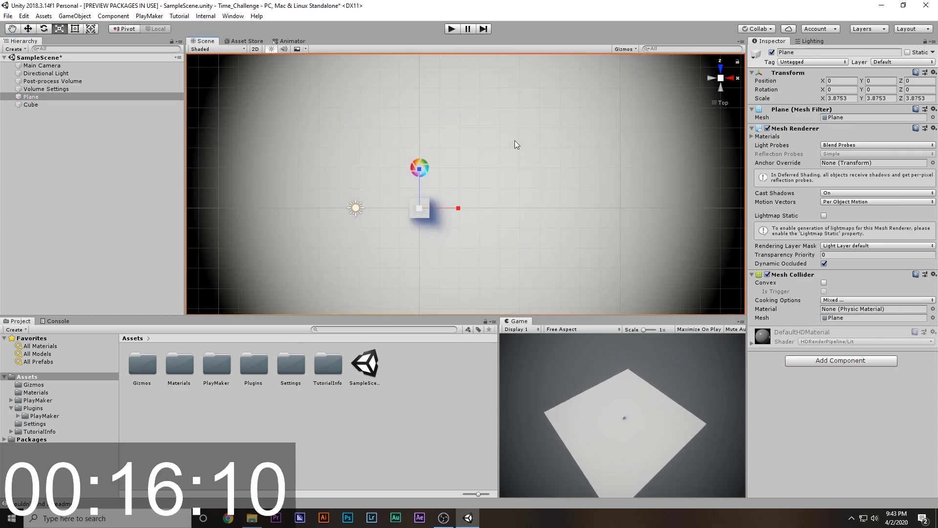
pyautogui.scroll(-3, 362, 193)
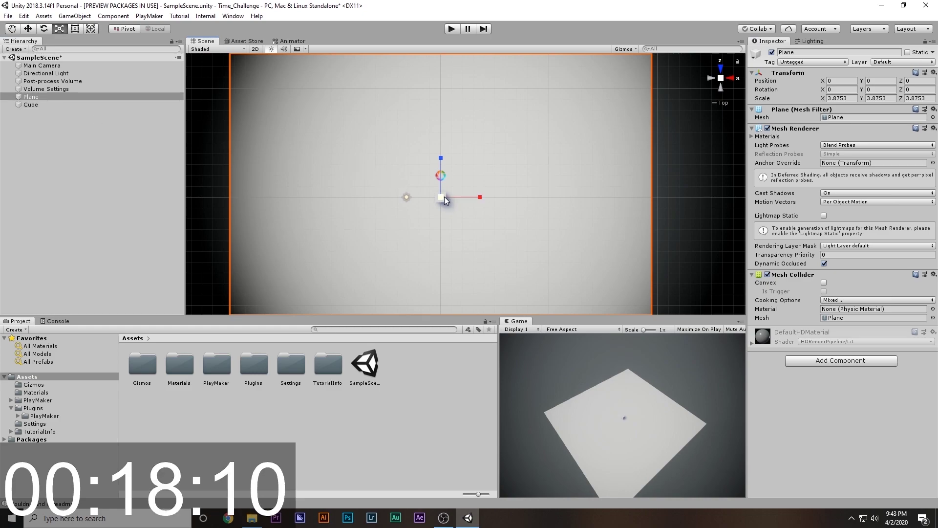
pyautogui.scroll(-3, 444, 196)
# Vertex-snap the cube to the plane's front-left corner and stretch it along the left edge into a wall about 20.14 long.
pyautogui.click(32, 105)
pyautogui.press('w')
pyautogui.press('v')
pyautogui.moveTo(467, 175); pyautogui.dragTo(541, 71, button='right')
pyautogui.press('v')
pyautogui.moveTo(457, 174); pyautogui.dragTo(412, 277)
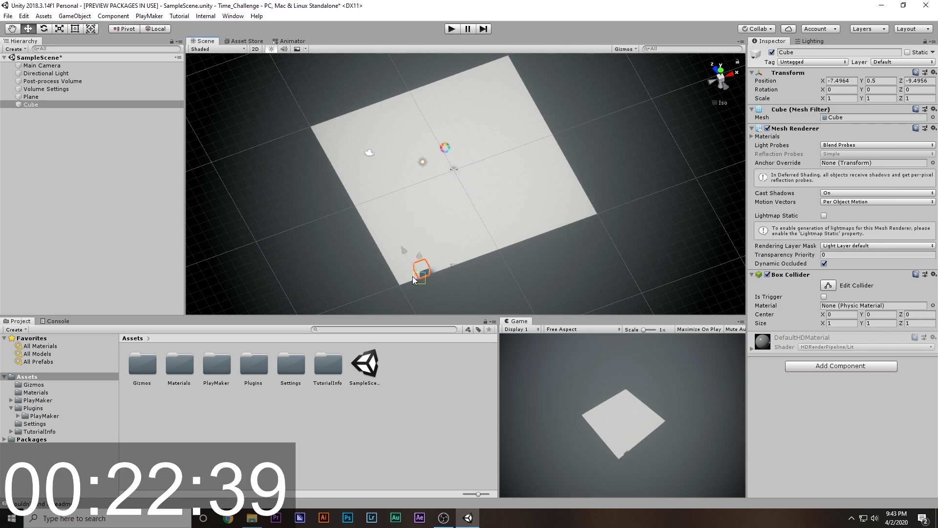
pyautogui.click(720, 70)
pyautogui.moveTo(358, 267); pyautogui.dragTo(403, 59)
# Duplicate the left wall and move the copy to the plane's right edge.
pyautogui.hotkey('ctrl', 'd')
pyautogui.press('w')
pyautogui.moveTo(386, 180); pyautogui.dragTo(591, 181)
# Duplicate the right wall, rotate the copy 90 degrees around Y and vertex-snap it along the plane's back edge.
pyautogui.keyDown('alt'); pyautogui.moveTo(622, 245); pyautogui.dragTo(534, 279); pyautogui.keyUp('alt')
pyautogui.hotkey('ctrl', 'd')
pyautogui.press('e')
pyautogui.moveTo(600, 215); pyautogui.dragTo(476, 251)
pyautogui.keyDown('alt'); pyautogui.moveTo(623, 178); pyautogui.dragTo(435, 177); pyautogui.keyUp('alt')
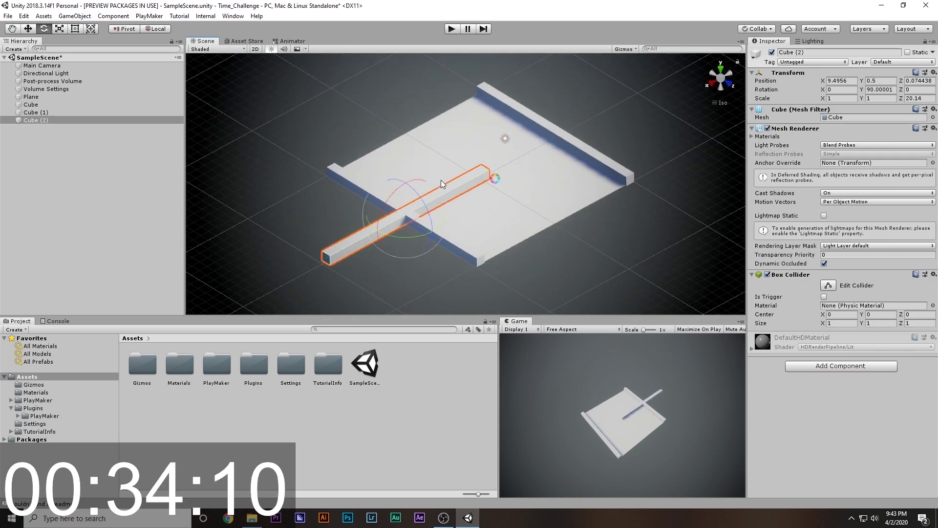
pyautogui.press('w')
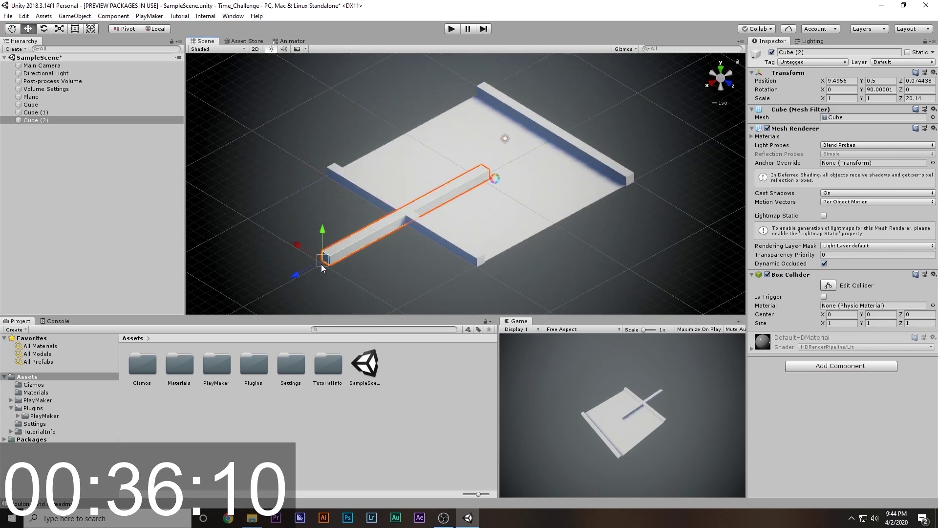
pyautogui.moveTo(321, 265); pyautogui.dragTo(477, 267)
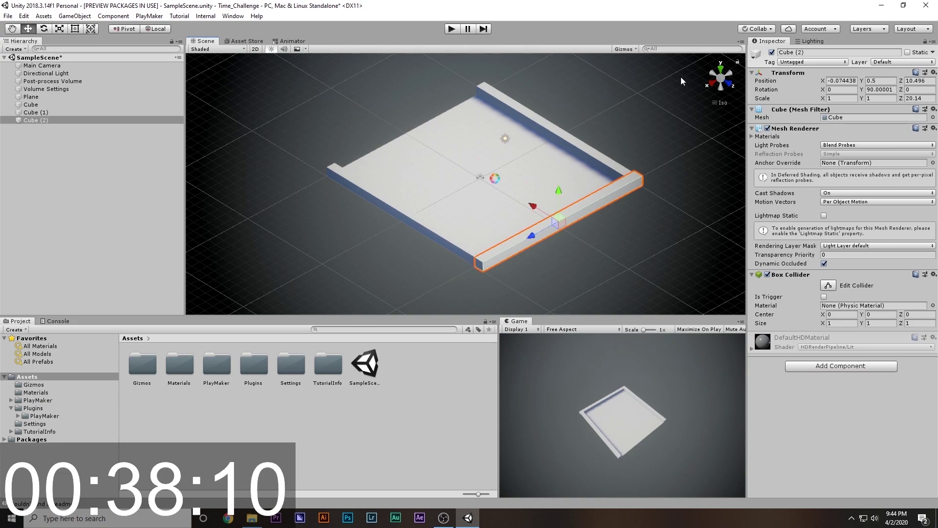
# Duplicate the back wall and vertex-snap the copy along the plane's front edge, at Z position -10.496.
pyautogui.click(721, 70)
pyautogui.hotkey('ctrl', 'd')
pyautogui.moveTo(460, 120); pyautogui.dragTo(476, 285)
pyautogui.scroll(-4, 474, 236)
pyautogui.moveTo(467, 205); pyautogui.dragTo(465, 172, button='middle')
pyautogui.moveTo(458, 236); pyautogui.dragTo(465, 284)
pyautogui.moveTo(442, 224); pyautogui.dragTo(448, 190, button='middle')
pyautogui.moveTo(448, 190); pyautogui.dragTo(469, 73, button='right')
pyautogui.press('v')
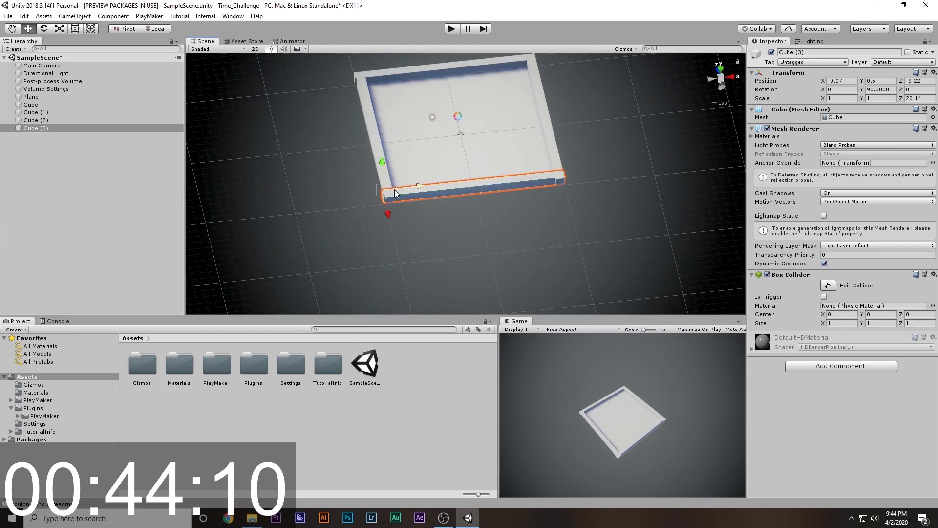
pyautogui.moveTo(380, 198); pyautogui.dragTo(385, 205)
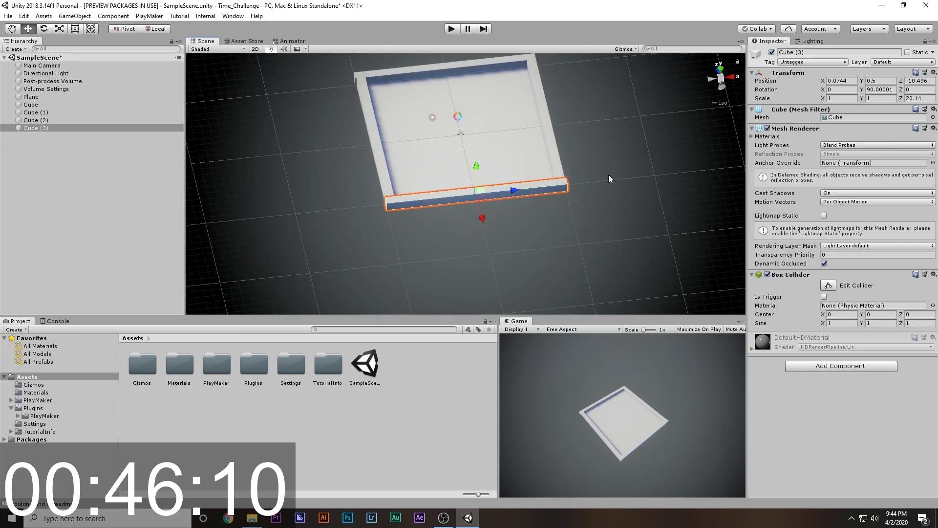
# Shorten the front wall from its right end to a length of about 7.98.
pyautogui.click(722, 71)
pyautogui.press('t')
pyautogui.moveTo(561, 228); pyautogui.dragTo(450, 232)
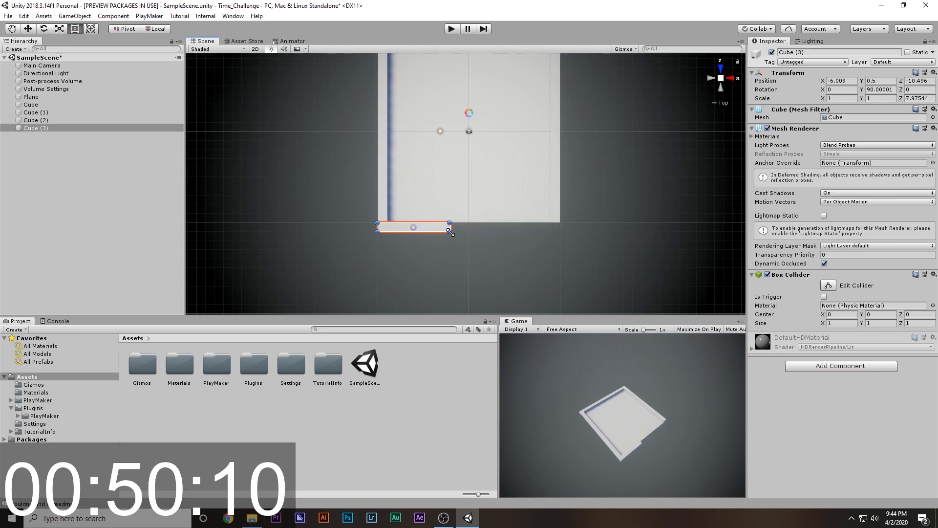
# Duplicate the shortened front wall and vertex-snap the copy to the front-right corner, leaving a central doorway.
pyautogui.hotkey('ctrl', 'd')
pyautogui.press('w')
pyautogui.moveTo(517, 237); pyautogui.dragTo(563, 237)
pyautogui.moveTo(563, 237); pyautogui.dragTo(559, 181, button='right')
pyautogui.press('v')
pyautogui.moveTo(550, 210); pyautogui.dragTo(558, 206)
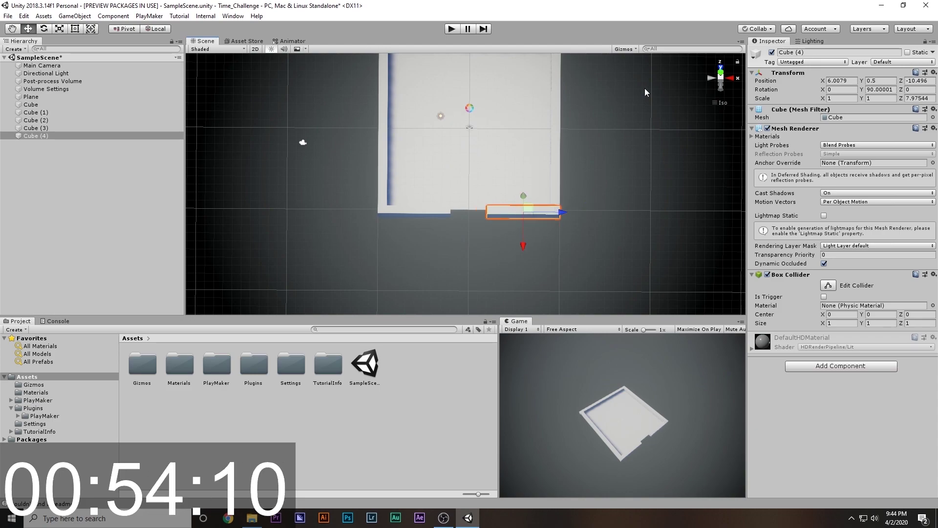
# Trim the back wall's ends flush with the side walls, to a length of about 19.98, and save the scene.
pyautogui.click(720, 72)
pyautogui.moveTo(525, 76); pyautogui.dragTo(511, 219, button='middle')
pyautogui.scroll(8, 511, 219)
pyautogui.moveTo(419, 190); pyautogui.dragTo(477, 177, button='middle')
pyautogui.click(379, 157)
pyautogui.press('t')
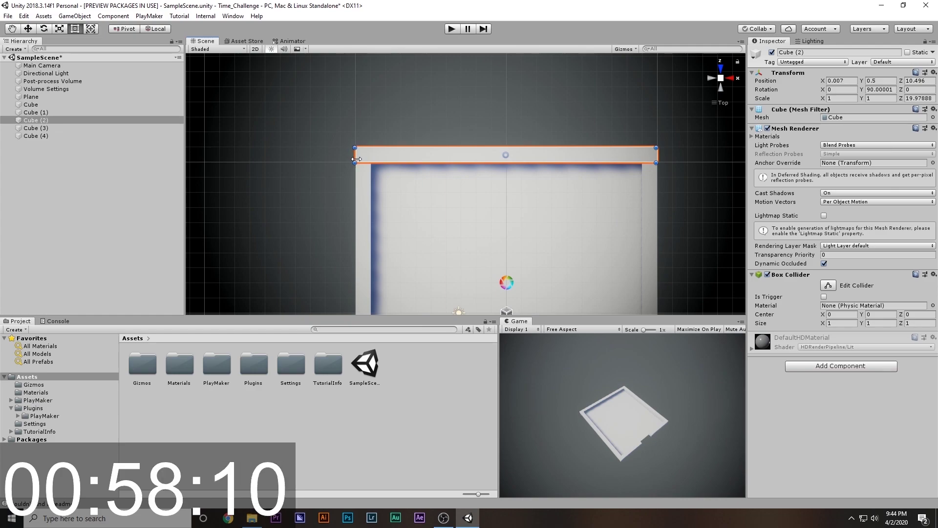
pyautogui.click(348, 184)
pyautogui.scroll(-4, 411, 214)
pyautogui.hotkey('ctrl', 's')
# Parent all five wall cubes, Cube through Cube (4), to the Plane.
pyautogui.keyDown('alt'); pyautogui.moveTo(421, 221); pyautogui.dragTo(524, 127); pyautogui.keyUp('alt')
pyautogui.click(517, 250)
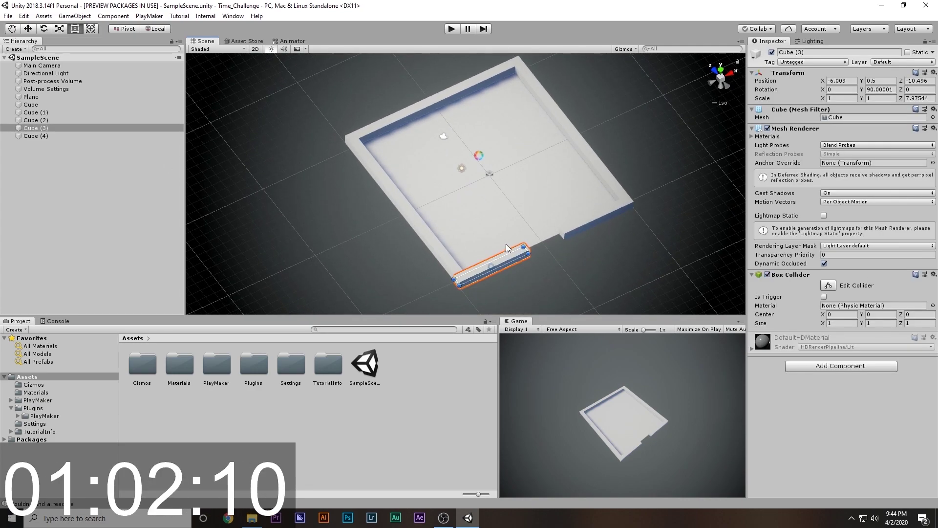
pyautogui.click(39, 105)
pyautogui.keyDown('shift'); pyautogui.click(40, 137); pyautogui.keyUp('shift')
pyautogui.moveTo(32, 103); pyautogui.dragTo(37, 97)
# Duplicate the front-right wall, Cube (4), and move the copy into the middle of the room.
pyautogui.click(36, 134)
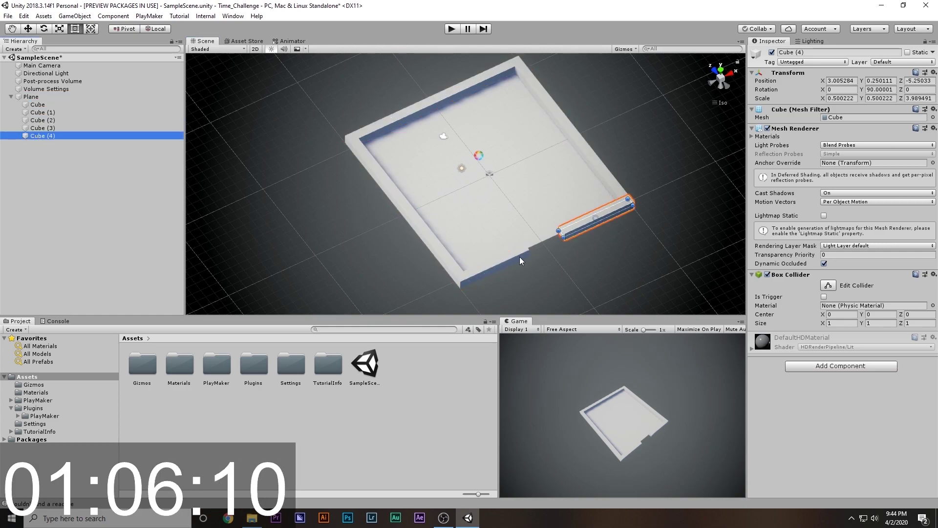
pyautogui.hotkey('ctrl', 'd')
pyautogui.press('w')
pyautogui.moveTo(608, 236); pyautogui.dragTo(532, 176)
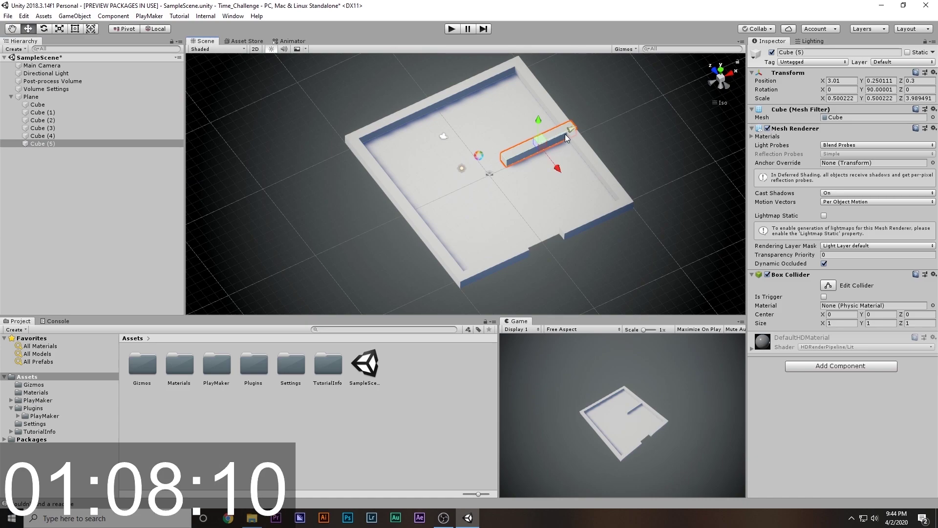
pyautogui.moveTo(565, 134); pyautogui.dragTo(538, 148)
# Unparent Cube (5) from the Plane and shift it to about X 1.03, Z 0.6.
pyautogui.moveTo(69, 144); pyautogui.dragTo(56, 169)
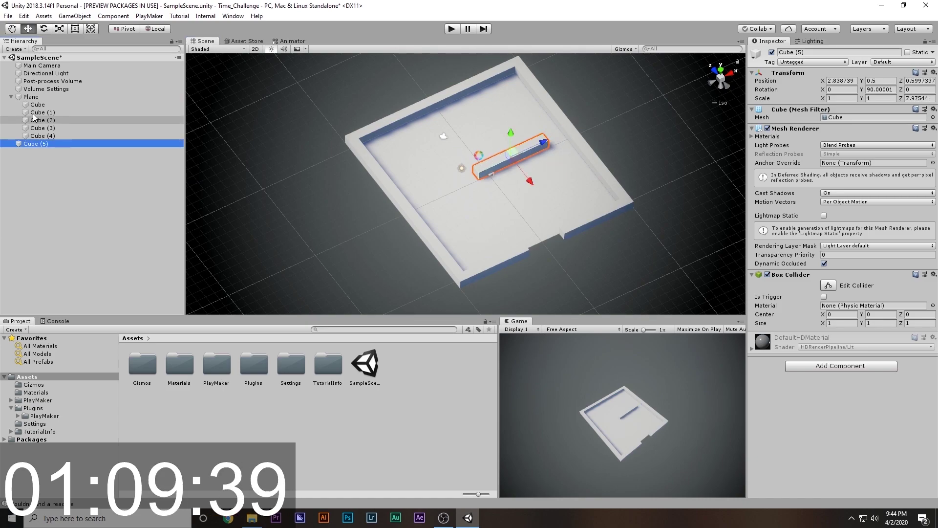
pyautogui.click(11, 97)
pyautogui.moveTo(534, 148); pyautogui.dragTo(533, 148)
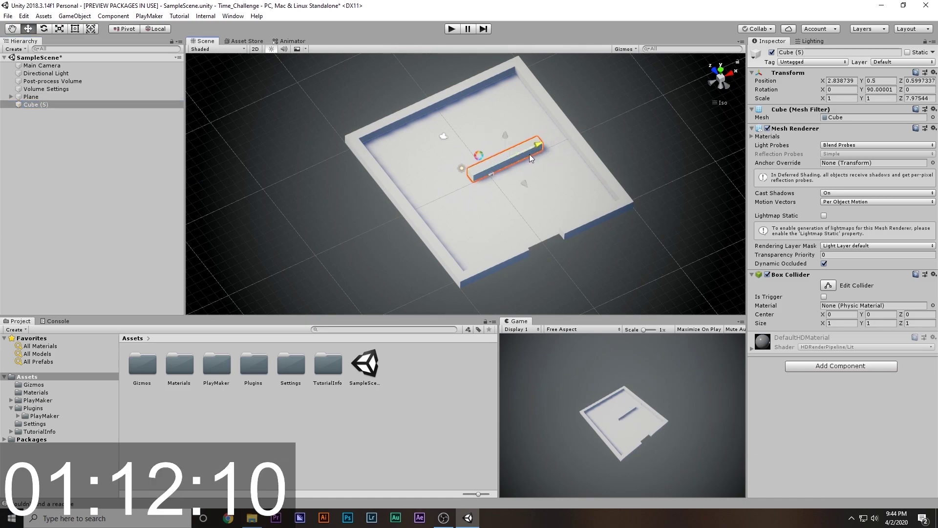
# Add a Rigidbody to Cube (5) and freeze its rotation on X, Y and Z.
pyautogui.click(810, 364)
pyautogui.write('r')
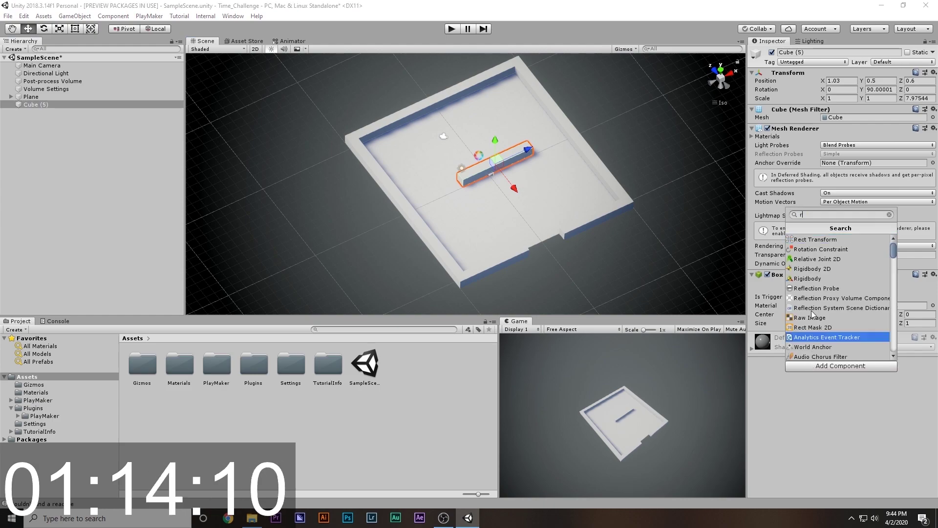
pyautogui.click(832, 281)
pyautogui.click(824, 421)
pyautogui.click(838, 422)
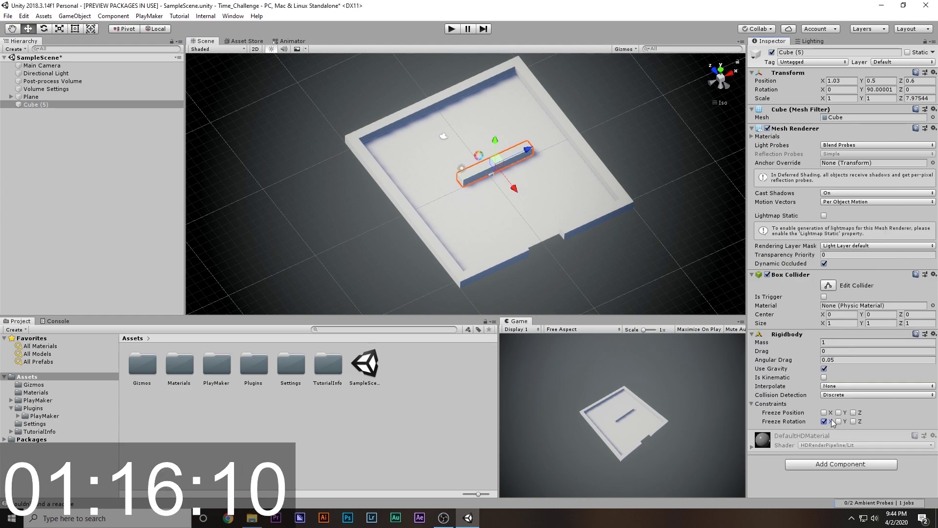
# Add a Play Maker FSM component to Cube (5) and open it in the PlayMaker editor.
pyautogui.click(839, 465)
pyautogui.write('fsm')
pyautogui.click(819, 335)
pyautogui.click(917, 353)
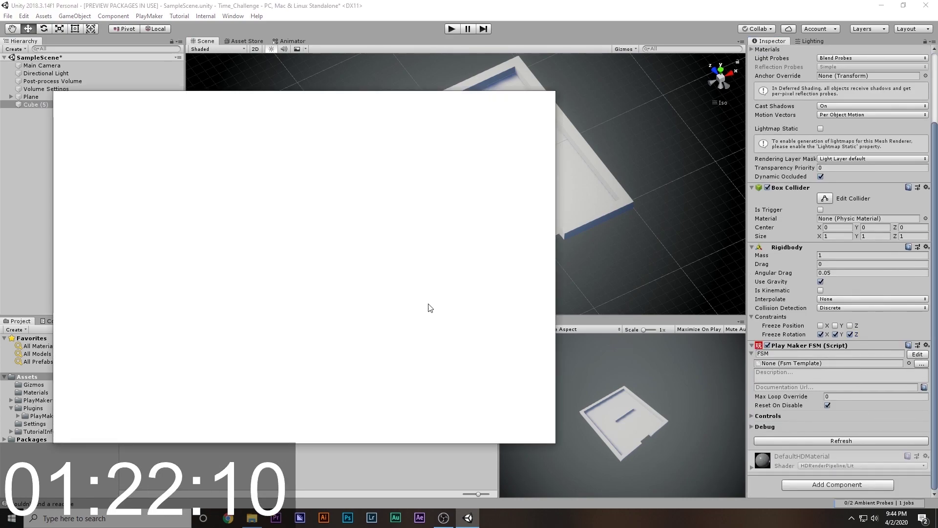
# Add a Get Axis action to State 1 with the axis name Horizontal.
pyautogui.doubleClick(508, 242)
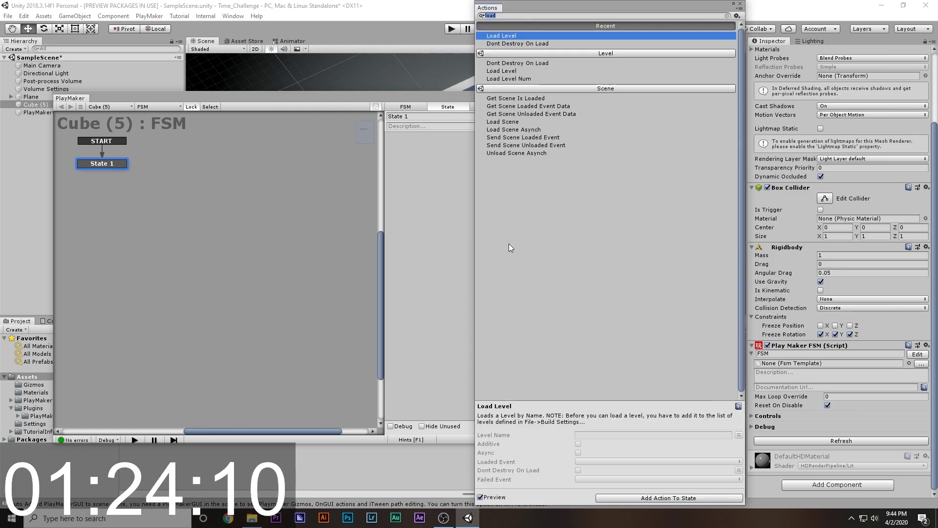
pyautogui.write('get a')
pyautogui.press('Return')
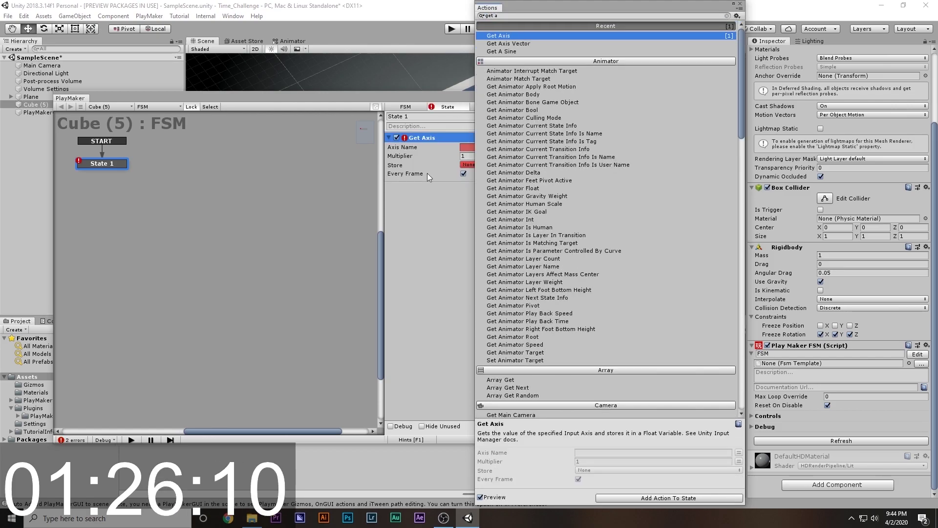
pyautogui.click(427, 157)
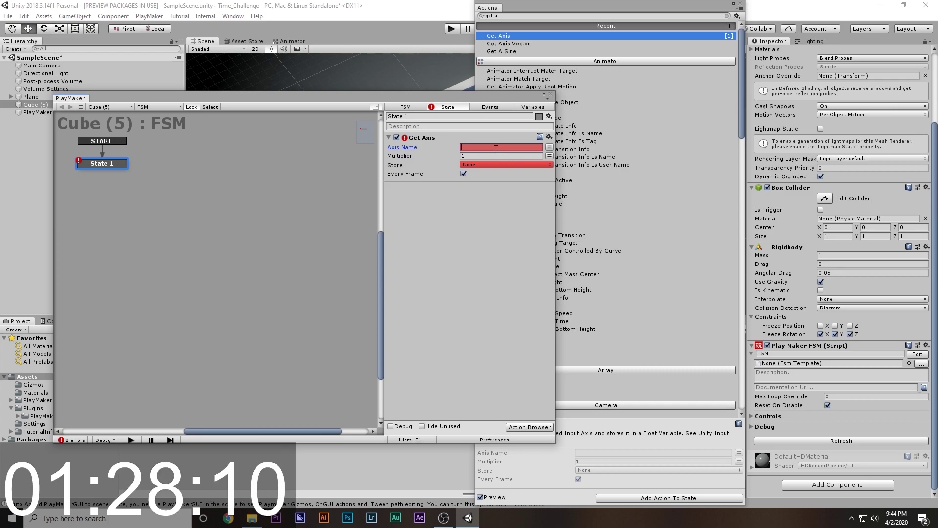
pyautogui.write('Horizontal')
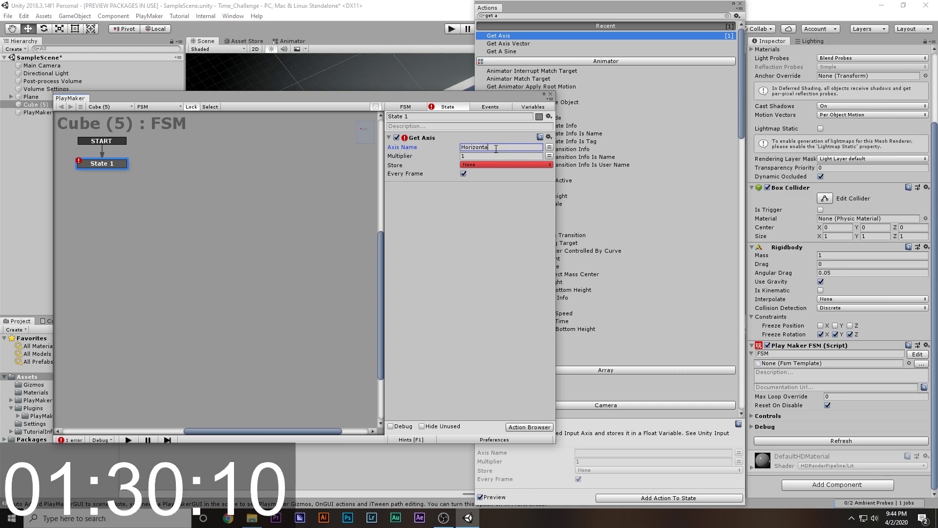
# Store the Horizontal axis value in a new variable named sad and set the Get Axis multiplier to 22.
pyautogui.click(479, 168)
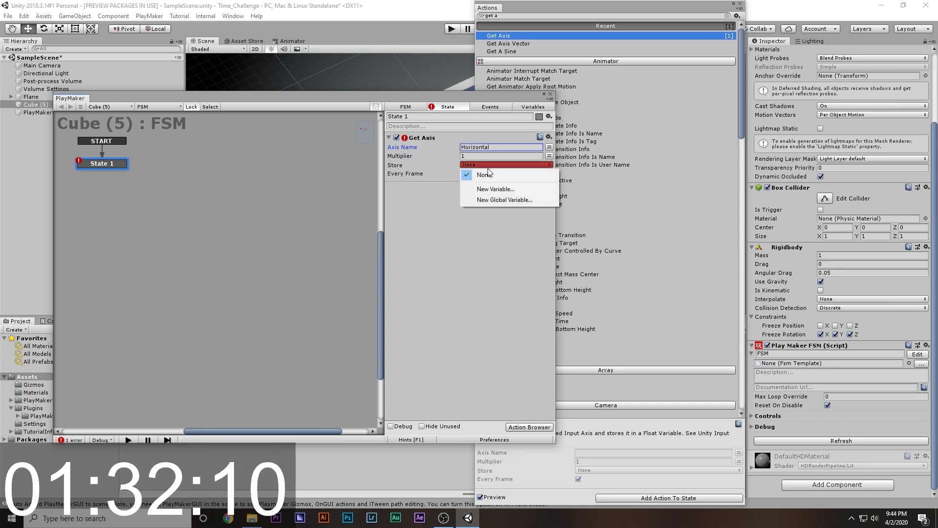
pyautogui.click(492, 186)
pyautogui.click(494, 166)
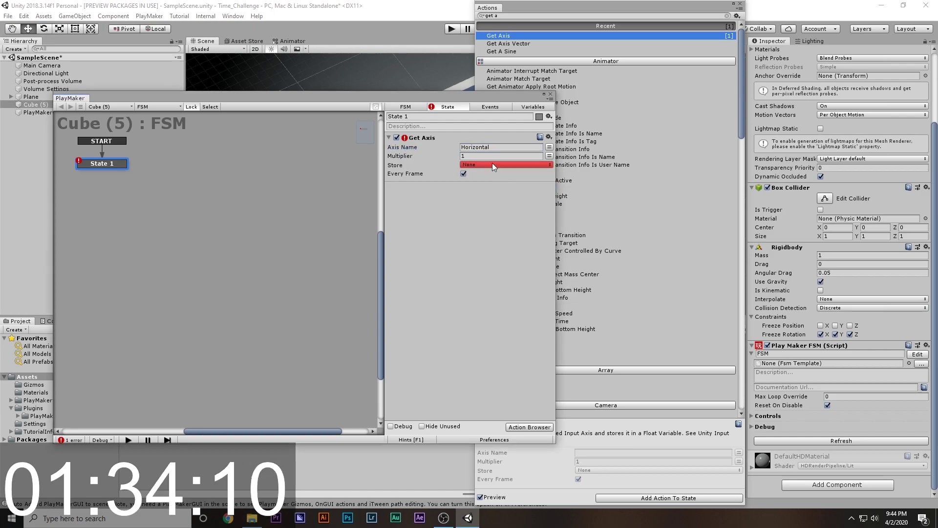
pyautogui.click(489, 164)
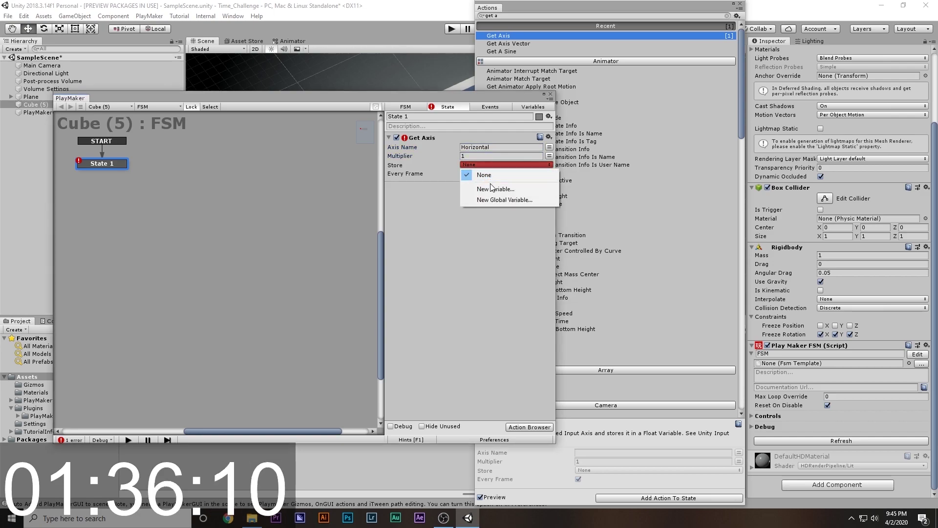
pyautogui.click(490, 189)
pyautogui.write('sad')
pyautogui.press('Return')
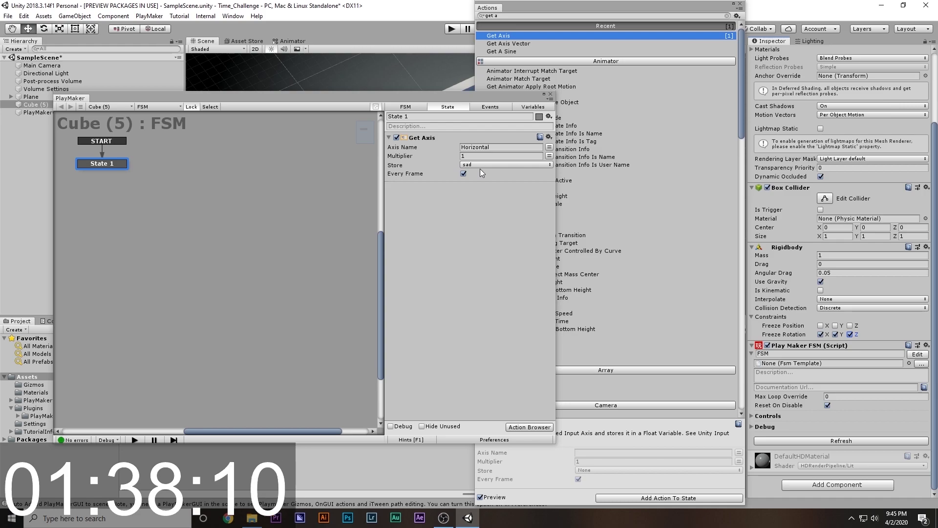
pyautogui.click(472, 156)
pyautogui.write('22')
# Add an Add Force action to State 1 below Get Axis.
pyautogui.rightClick(458, 199)
pyautogui.click(484, 315)
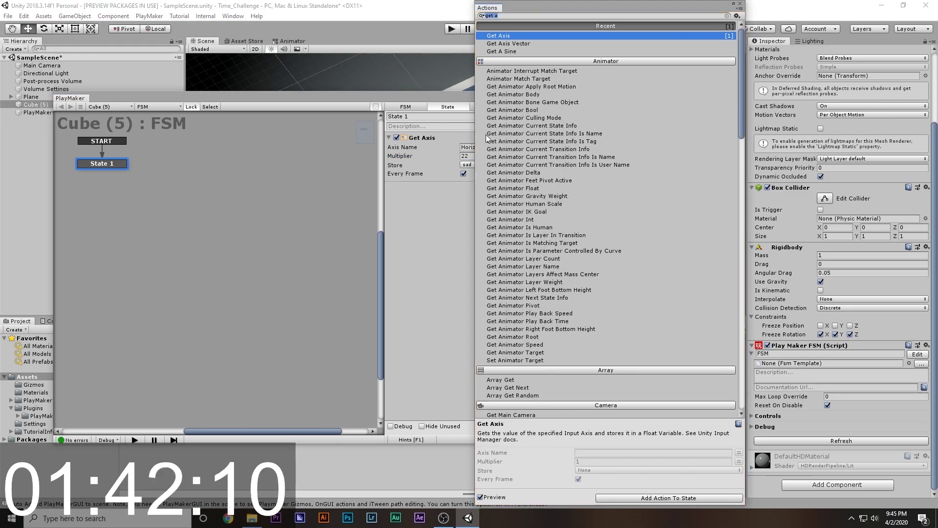
pyautogui.write('add f')
pyautogui.press('Return')
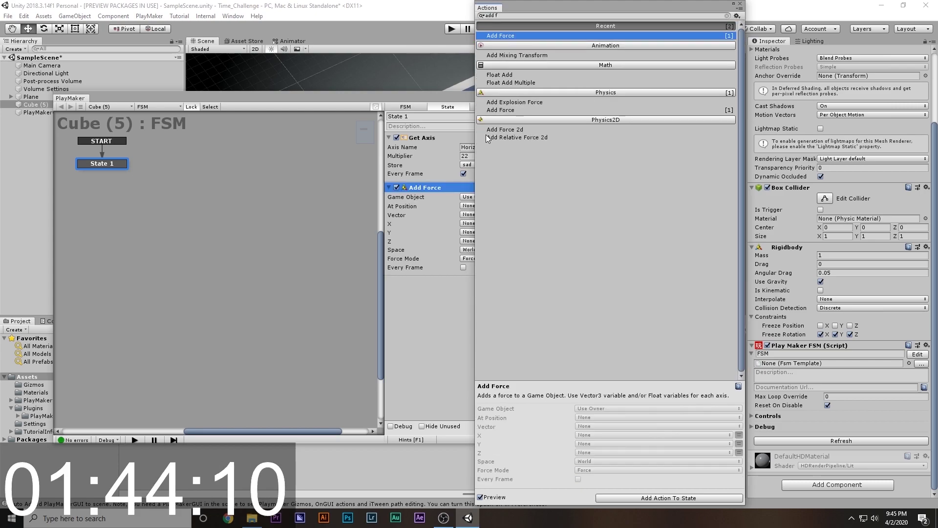
# Configure Add Force to run every frame in Self space with the sad variable as its Z force.
pyautogui.click(468, 191)
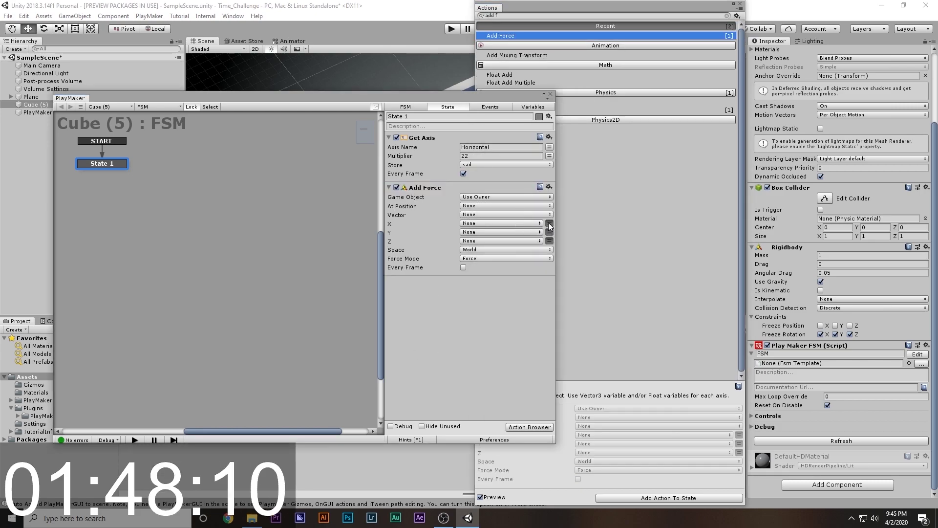
pyautogui.click(466, 259)
pyautogui.click(483, 256)
pyautogui.click(486, 251)
pyautogui.click(489, 270)
pyautogui.click(549, 240)
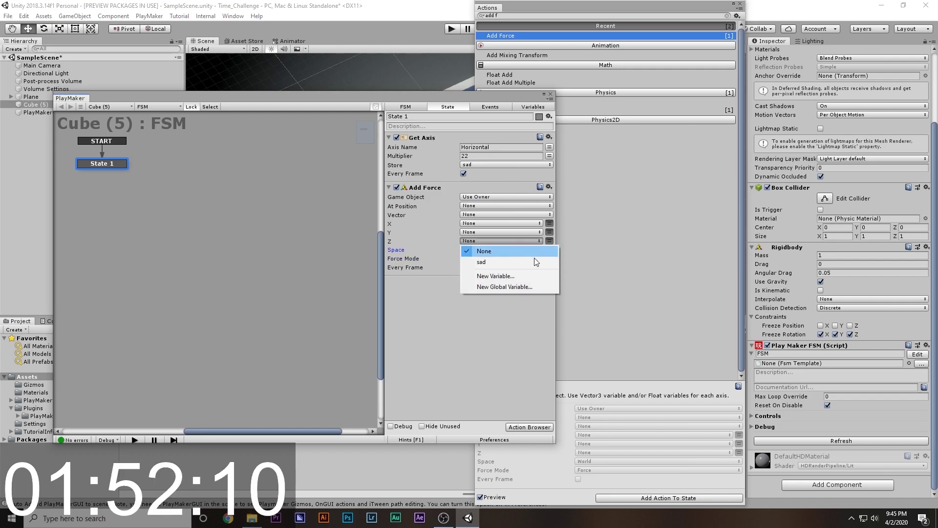
pyautogui.click(529, 260)
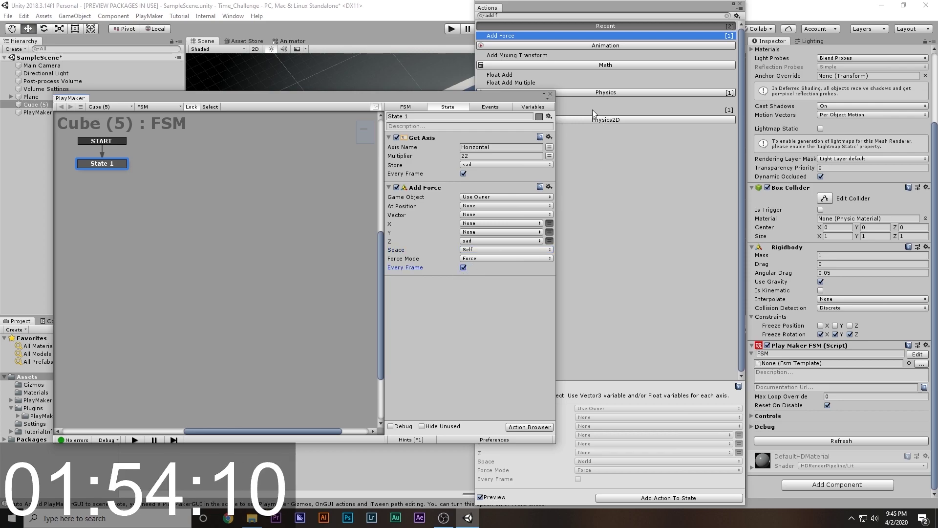
pyautogui.click(740, 4)
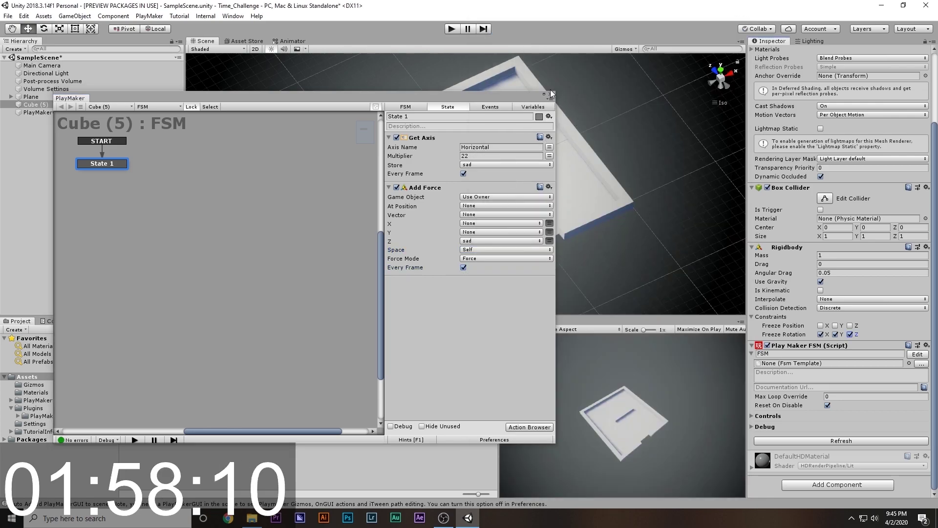
# Duplicate Cube (5) and change the copy's Get Axis axis name to Vertical.
pyautogui.click(39, 104)
pyautogui.hotkey('ctrl', 'd')
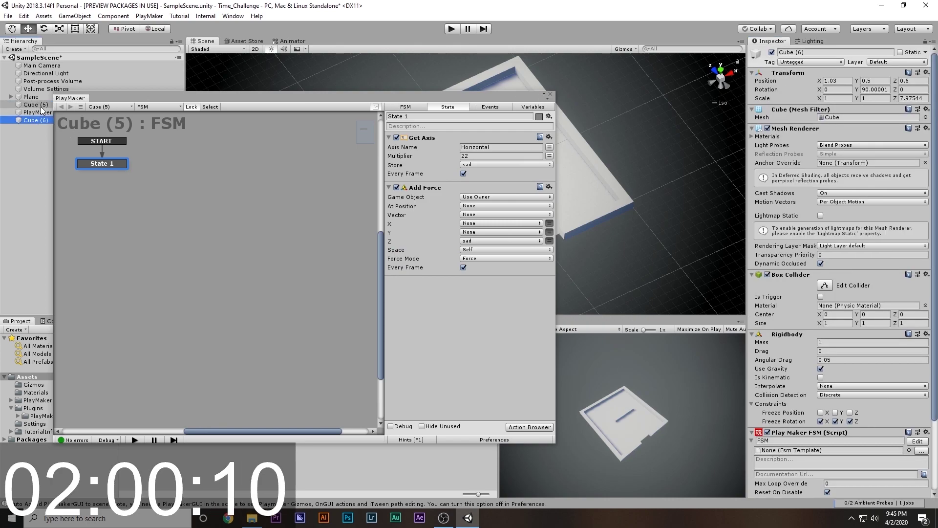
pyautogui.click(497, 147)
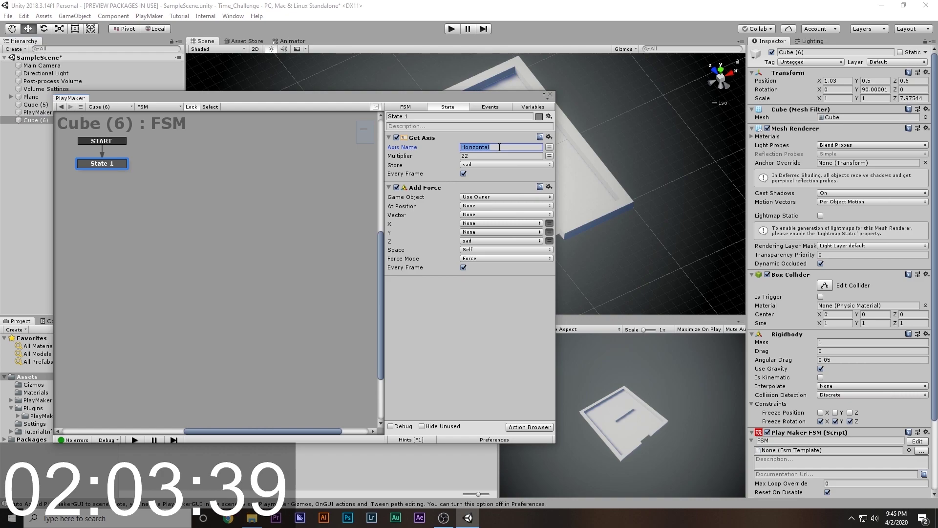
pyautogui.write('Vertical')
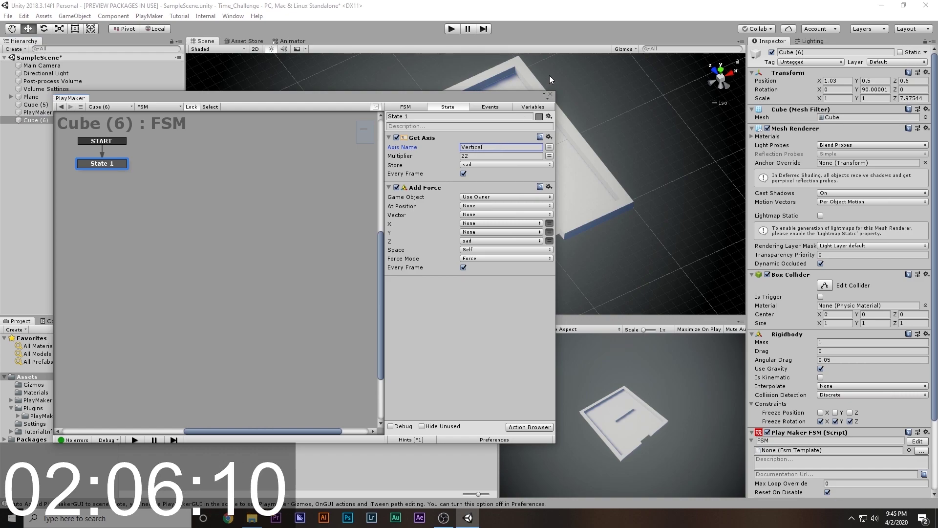
pyautogui.click(551, 96)
# Play-test the scene, trying Cube (6) at 180 on Y and about X -4.81, then stop play mode.
pyautogui.hotkey('ctrl', 'p')
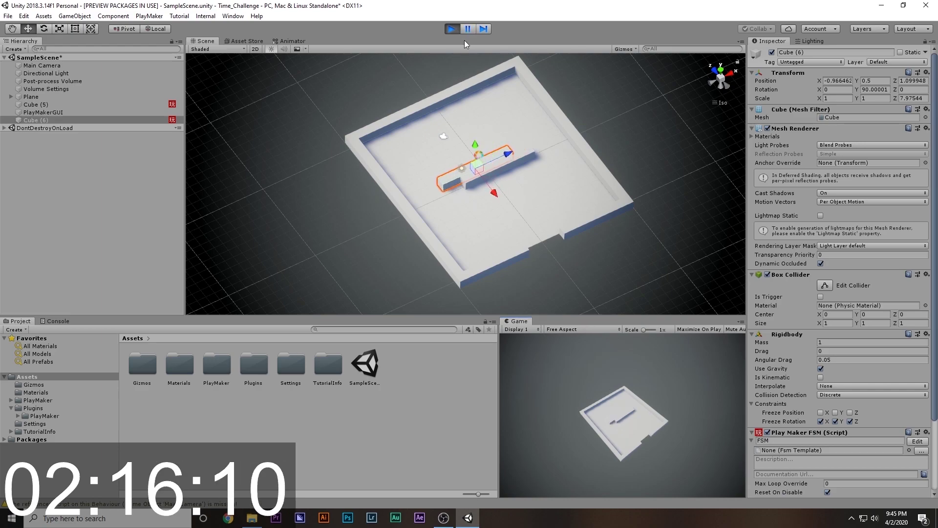
pyautogui.press('e')
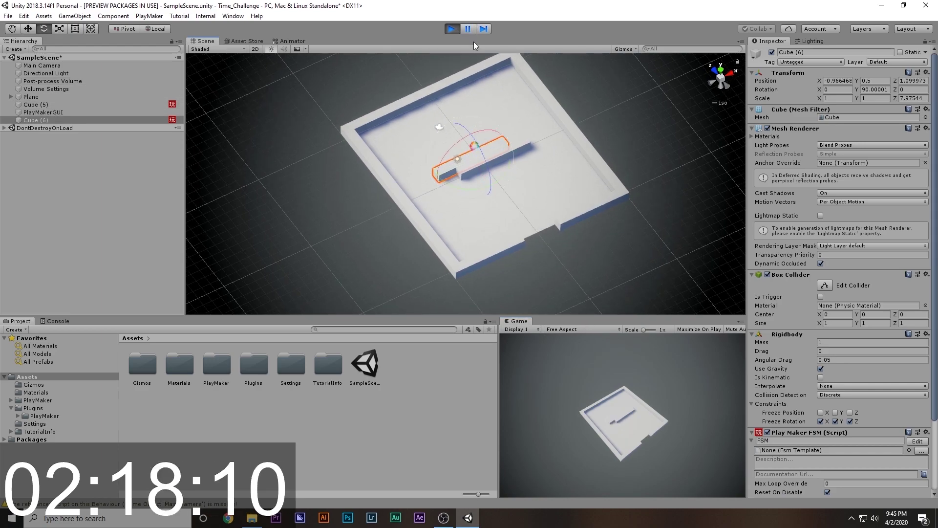
pyautogui.moveTo(480, 186); pyautogui.dragTo(366, 192)
pyautogui.press('w')
pyautogui.moveTo(442, 170); pyautogui.dragTo(411, 184)
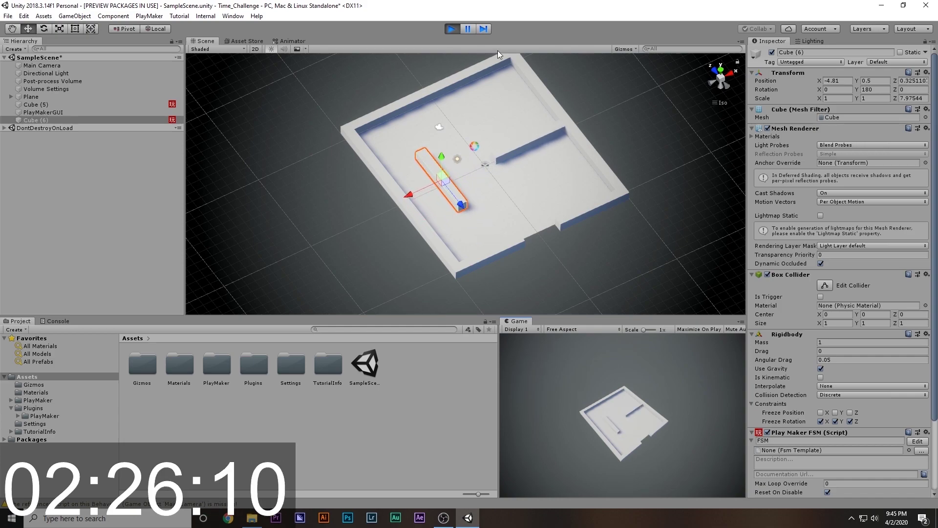
pyautogui.click(453, 29)
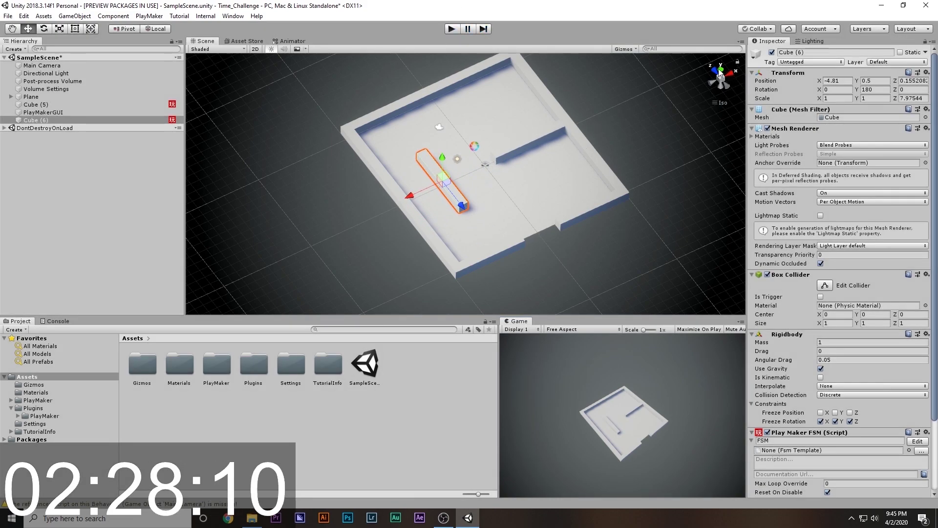
pyautogui.click(537, 140)
pyautogui.press('e')
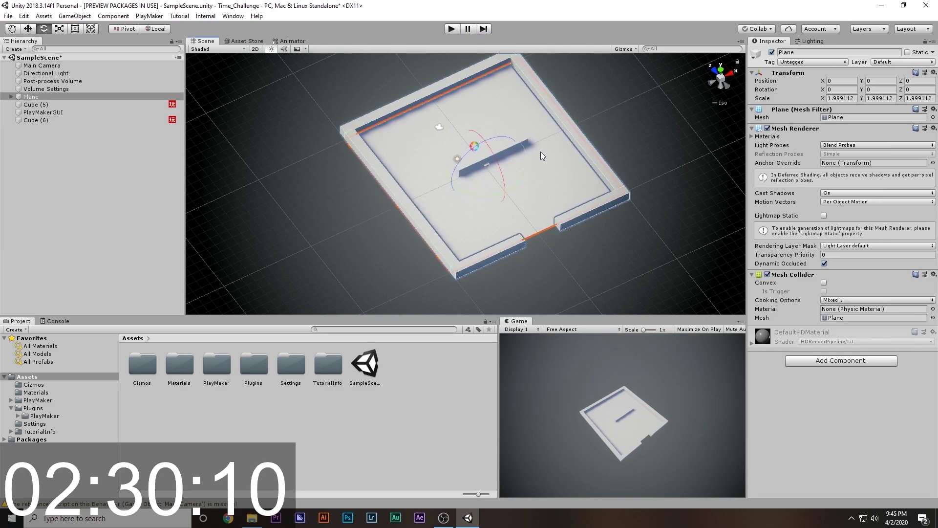
pyautogui.moveTo(515, 179); pyautogui.dragTo(438, 222)
pyautogui.hotkey('ctrl', 'z')
pyautogui.click(93, 126)
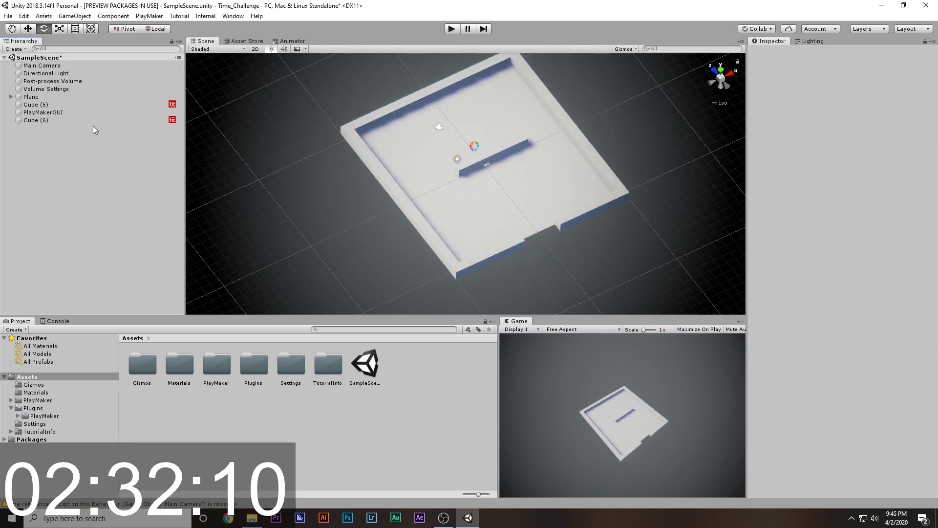
# Rotate Cube (6) to 180 on Y and move it to about X -5.26, Z 0.6.
pyautogui.click(93, 122)
pyautogui.moveTo(527, 170); pyautogui.dragTo(445, 232)
pyautogui.press('w')
pyautogui.moveTo(460, 171); pyautogui.dragTo(410, 208)
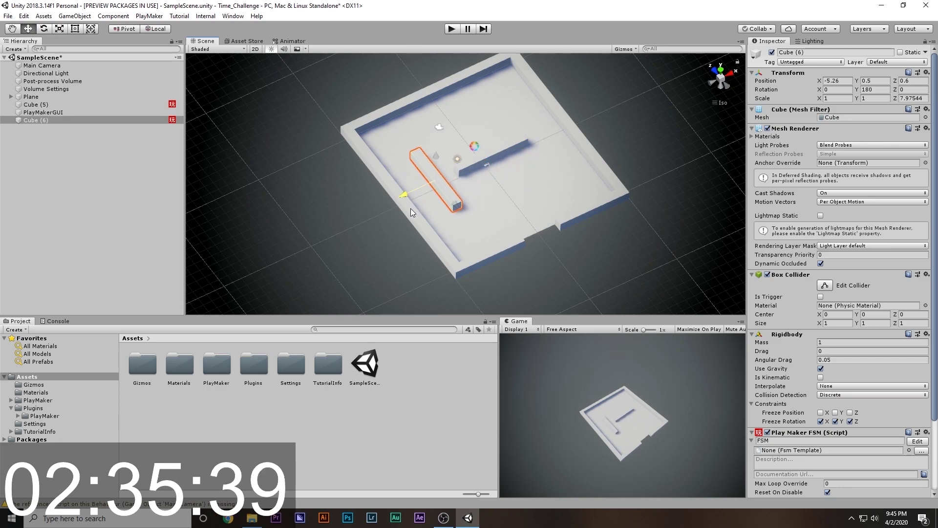
# Duplicate Cube (6), shorten the copy to about 4.47 on the Z scale and place it near X 4.72, Z 4.73.
pyautogui.click(485, 157)
pyautogui.click(445, 185)
pyautogui.click(444, 186)
pyautogui.hotkey('ctrl', 'd')
pyautogui.moveTo(414, 195); pyautogui.dragTo(520, 137)
pyautogui.hotkey('ctrl', 'z')
pyautogui.press('r')
pyautogui.press('w')
# Rename the shortened cube as Player and assign it the Player tag.
pyautogui.click(819, 51)
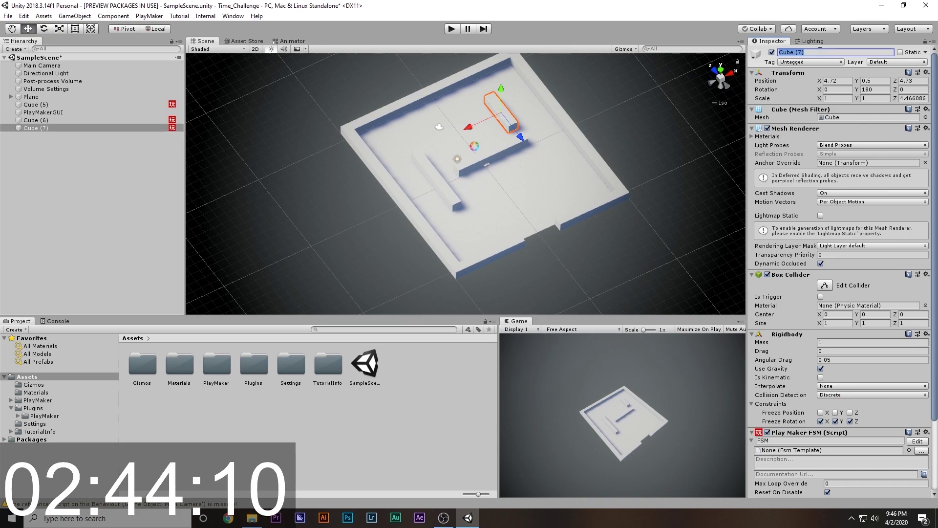
pyautogui.write('Pl')
pyautogui.press('Return')
pyautogui.click(811, 61)
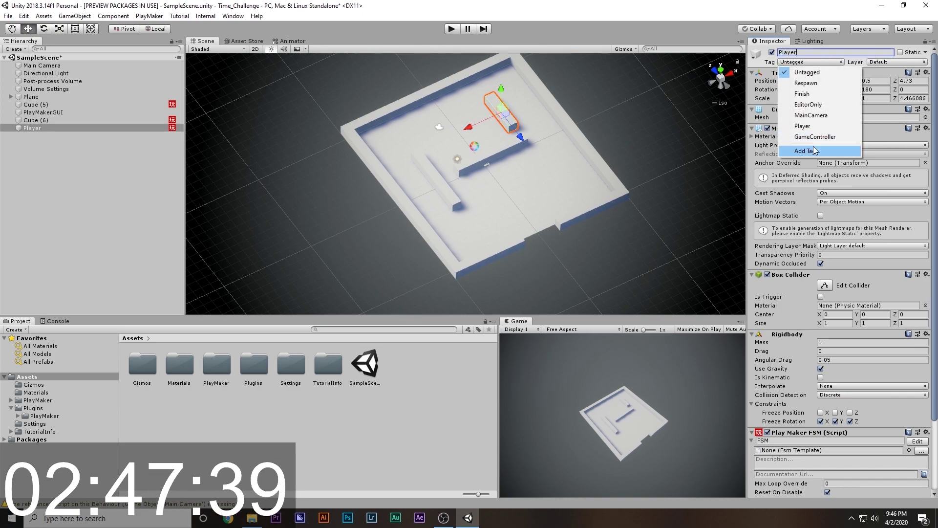
pyautogui.click(802, 126)
# Duplicate wall Cube (3) and place the copy just outside the wall gap at about X 0.15, Z -5.83.
pyautogui.click(503, 256)
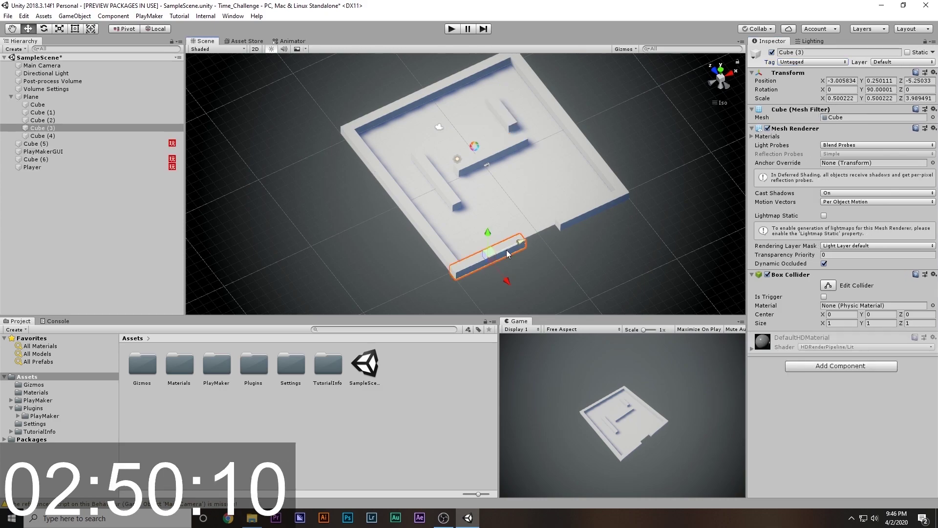
pyautogui.moveTo(524, 241); pyautogui.dragTo(568, 257)
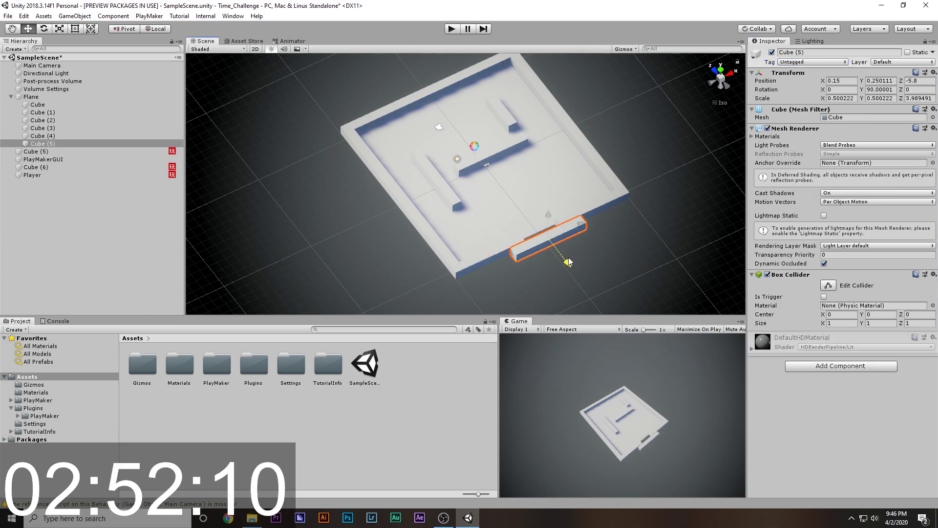
pyautogui.click(720, 70)
pyautogui.scroll(5, 558, 240)
pyautogui.moveTo(538, 300); pyautogui.dragTo(528, 162, button='middle')
pyautogui.moveTo(481, 293); pyautogui.dragTo(483, 294)
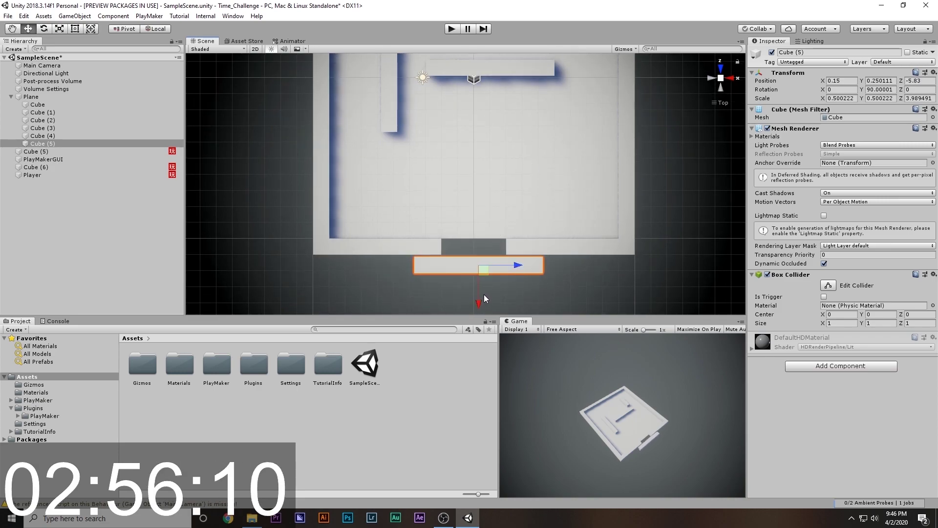
# Make the copied wall's Box Collider a trigger and remove its Mesh Renderer component.
pyautogui.click(824, 296)
pyautogui.click(934, 128)
pyautogui.click(869, 175)
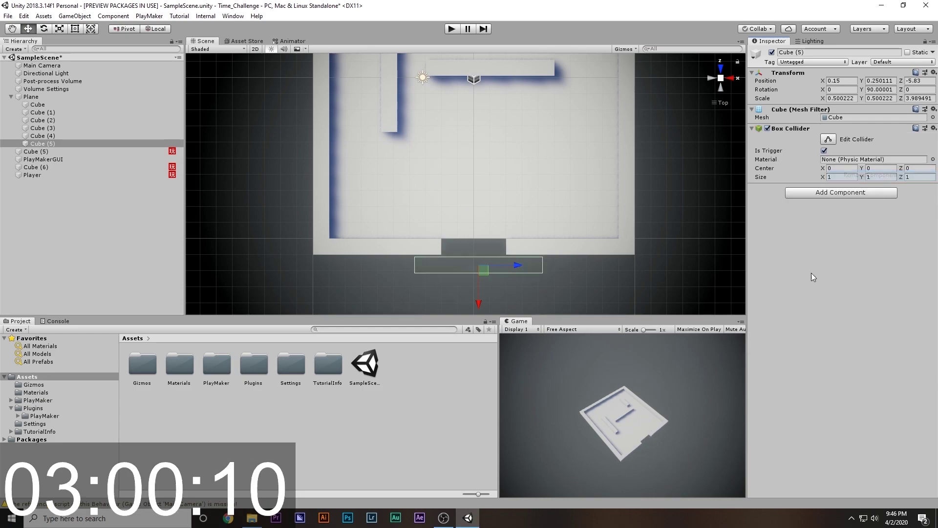
# Add a Play Maker FSM to the trigger cube and give its State 1 a Trigger Event action.
pyautogui.click(840, 192)
pyautogui.write('playmaker')
pyautogui.click(833, 229)
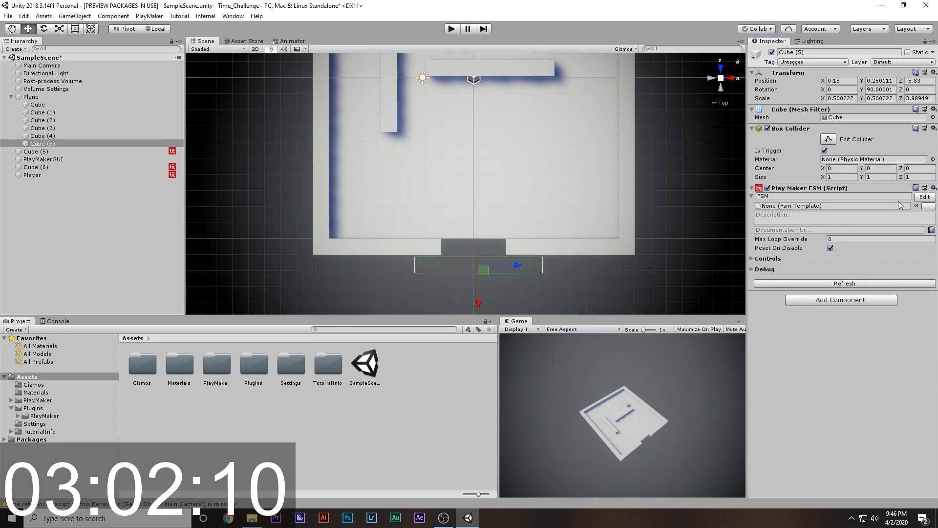
pyautogui.click(927, 200)
pyautogui.doubleClick(459, 216)
pyautogui.write('t')
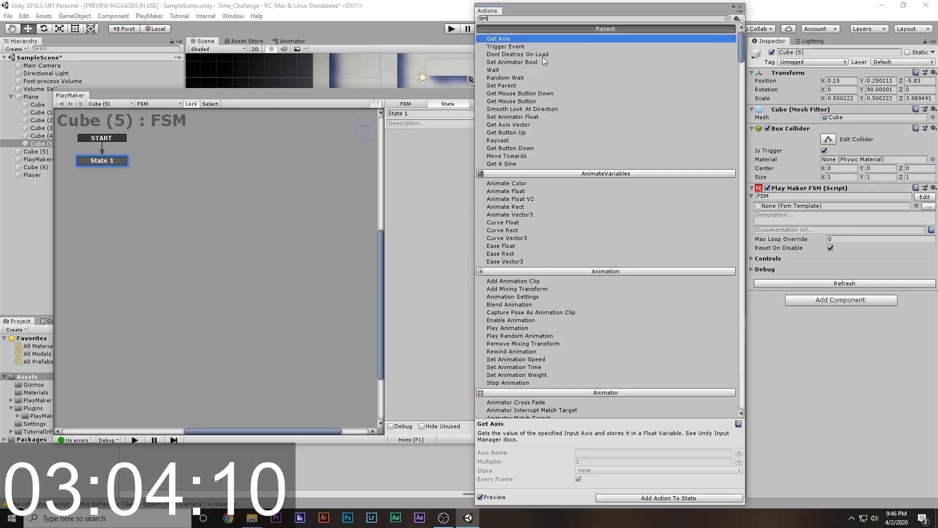
pyautogui.doubleClick(505, 47)
pyautogui.click(739, 7)
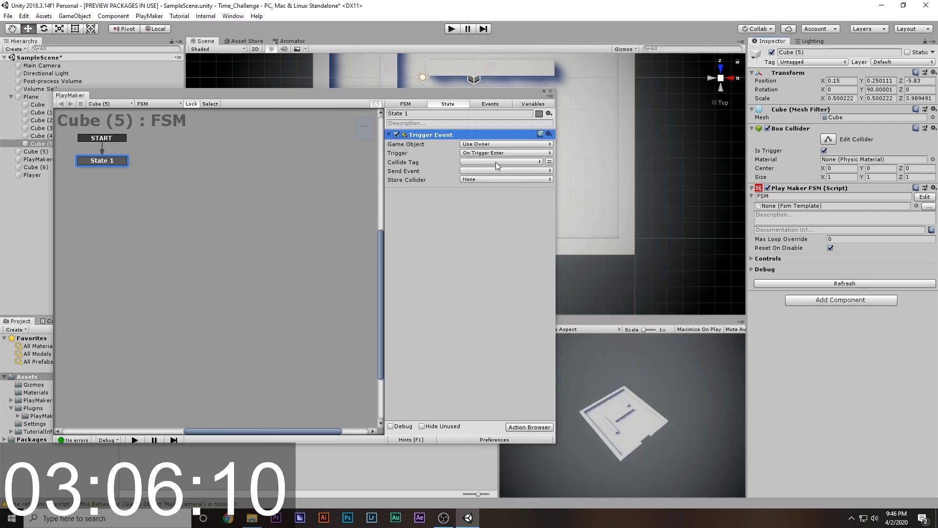
# Set the Trigger Event's collide tag to Player and have it send a new event named ads.
pyautogui.click(486, 161)
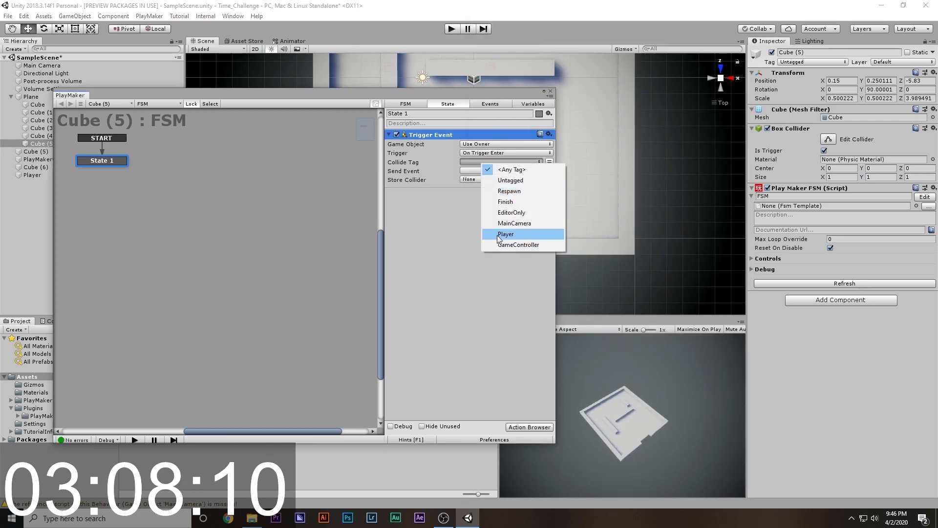
pyautogui.click(496, 236)
pyautogui.click(473, 171)
pyautogui.click(491, 220)
pyautogui.write('Me')
pyautogui.write('ads')
pyautogui.press('Return')
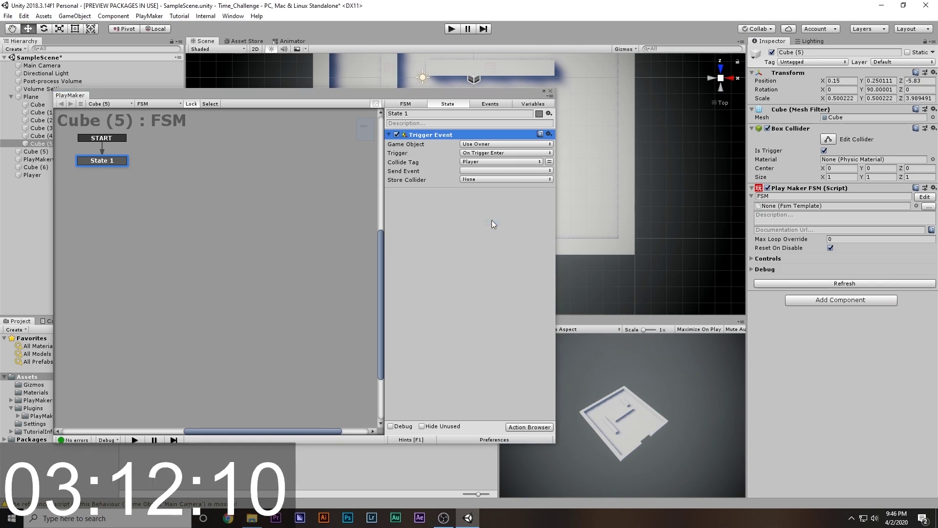
# Add an ads transition to State 1 and link it to a new State 2.
pyautogui.rightClick(117, 160)
pyautogui.click(254, 165)
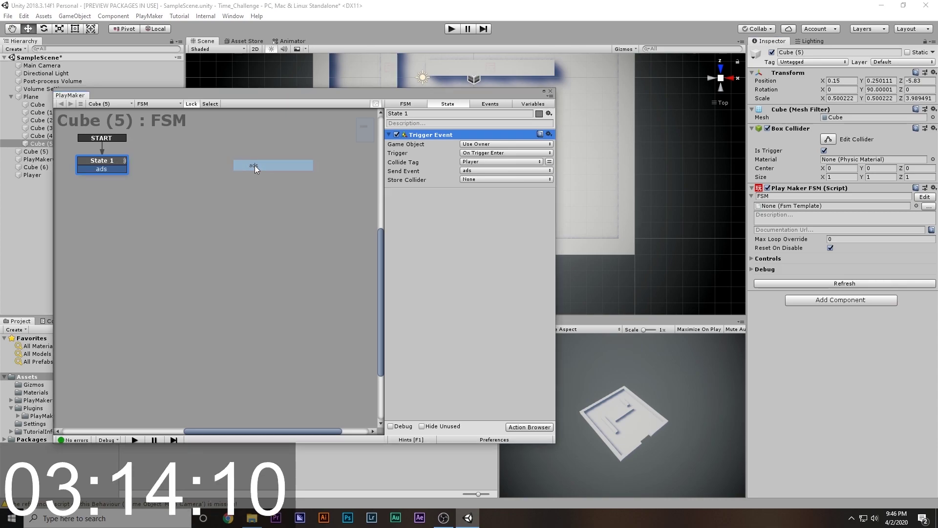
pyautogui.moveTo(101, 168); pyautogui.dragTo(179, 165)
pyautogui.click(179, 164)
# Add a Load Level action to State 2 with the level name 2.
pyautogui.doubleClick(458, 199)
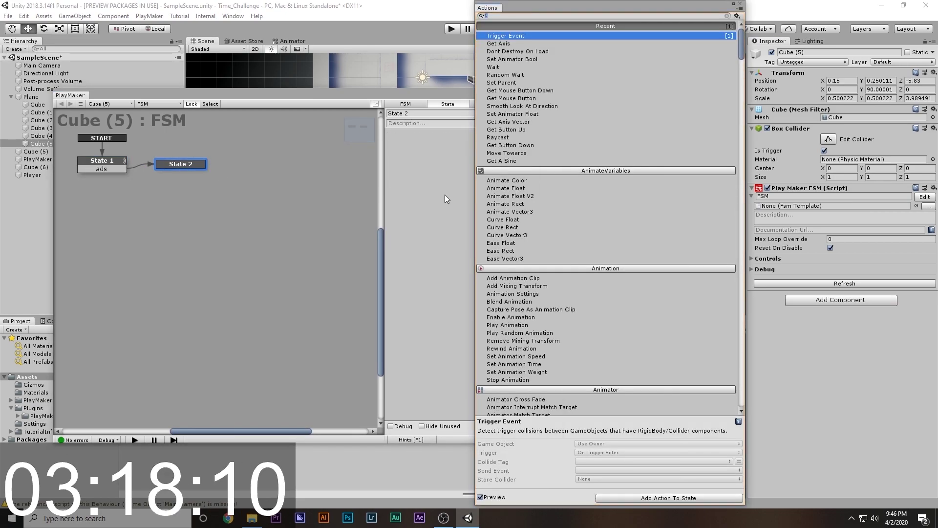
pyautogui.write('loa')
pyautogui.press('Return')
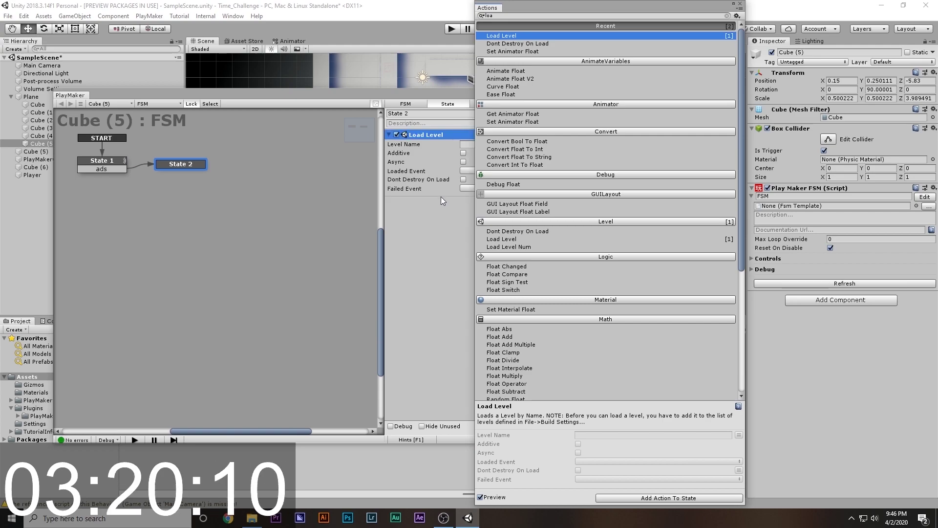
pyautogui.click(441, 195)
pyautogui.click(482, 143)
pyautogui.write('2')
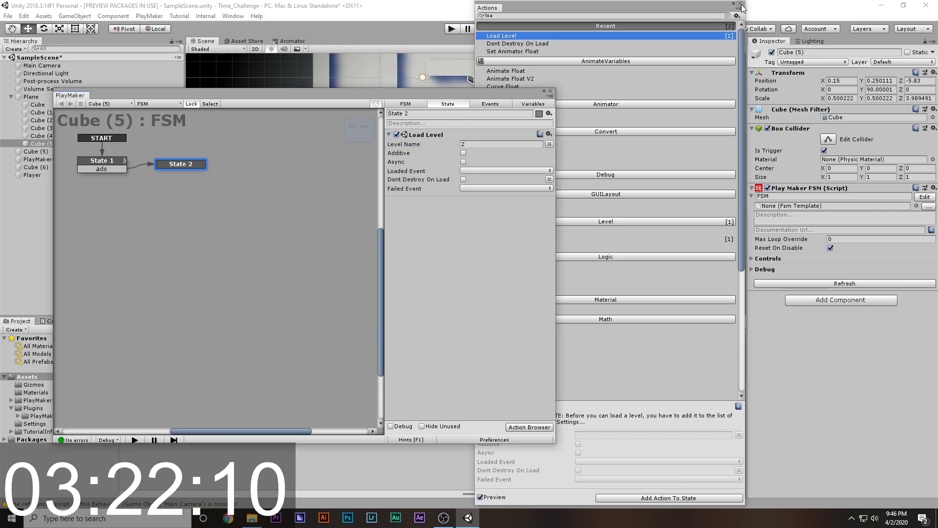
# Close the action browser and the PlayMaker editor to return to the top view of the room.
pyautogui.click(741, 4)
pyautogui.click(550, 91)
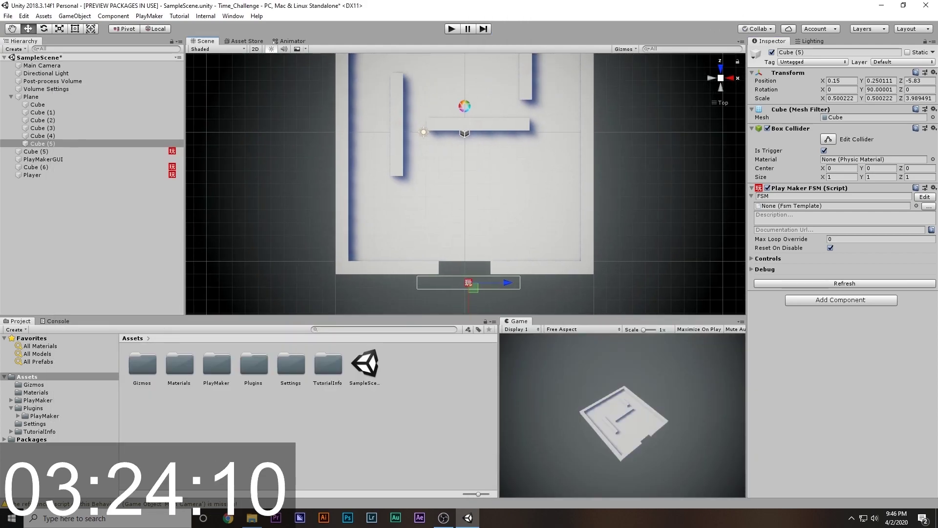
pyautogui.scroll(-3, 420, 227)
pyautogui.moveTo(420, 227); pyautogui.dragTo(422, 255, button='middle')
pyautogui.scroll(-2, 391, 213)
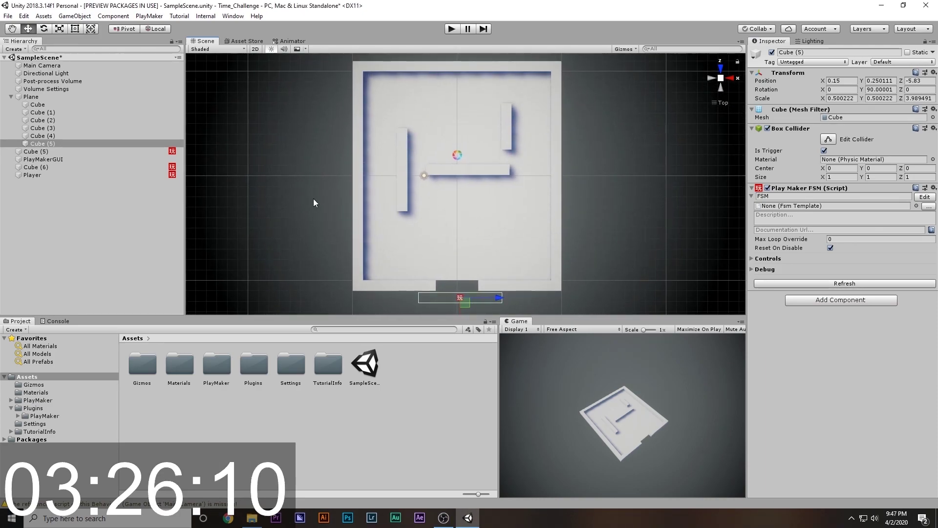
# Move the Player cube to about X 0.22, Z 7.45 and shorten it to a Z scale of about 3.46.
pyautogui.click(66, 112)
pyautogui.click(57, 107)
pyautogui.click(506, 133)
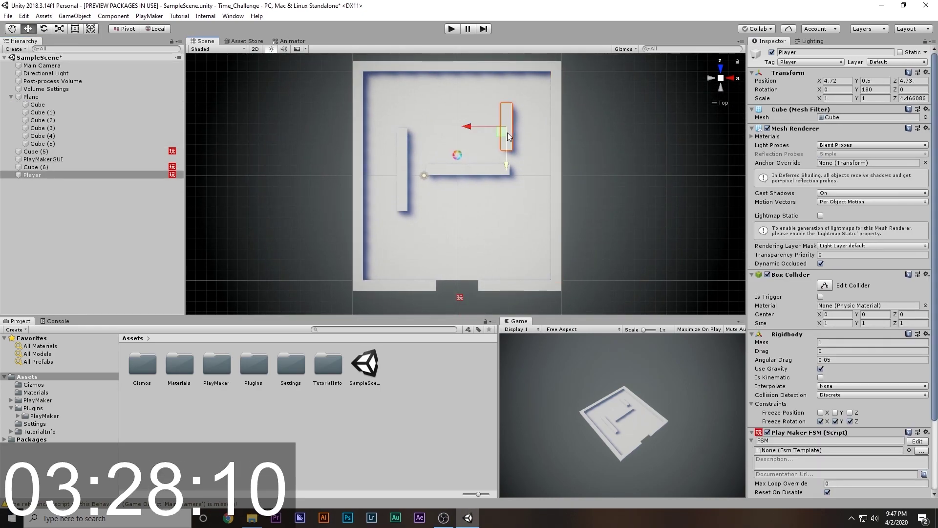
pyautogui.moveTo(500, 130); pyautogui.dragTo(459, 122)
pyautogui.press('r')
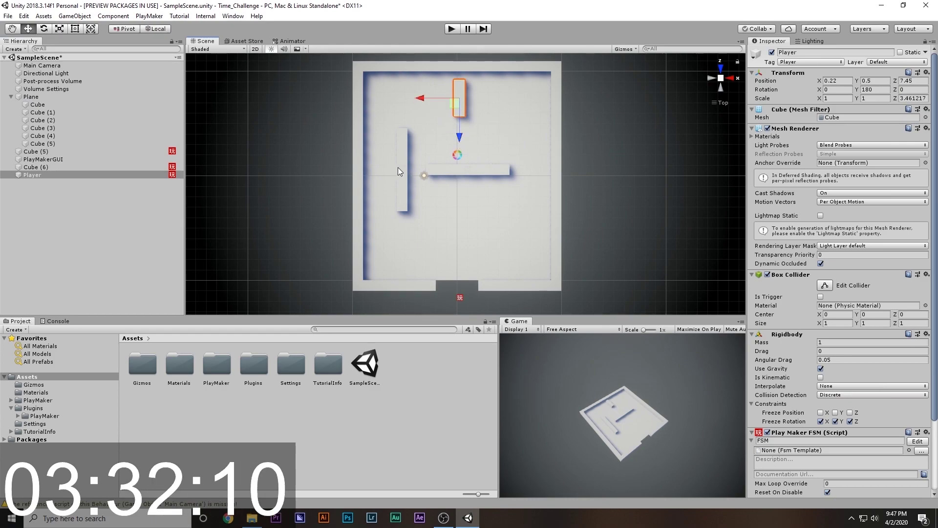
# Shorten the long lengthwise cube and duplicate it twice, spreading the three cubes over the room's left half.
pyautogui.click(403, 160)
pyautogui.moveTo(403, 163); pyautogui.dragTo(422, 257)
pyautogui.press('r')
pyautogui.press('w')
pyautogui.hotkey('ctrl', 'd')
pyautogui.hotkey('ctrl', 'd')
pyautogui.press('r')
pyautogui.press('w')
pyautogui.click(412, 149)
pyautogui.moveTo(391, 144); pyautogui.dragTo(383, 151)
# Shorten the crosswise Cube (5) near the room's centre and duplicate it for further crosswise obstacles.
pyautogui.doubleClick(40, 151)
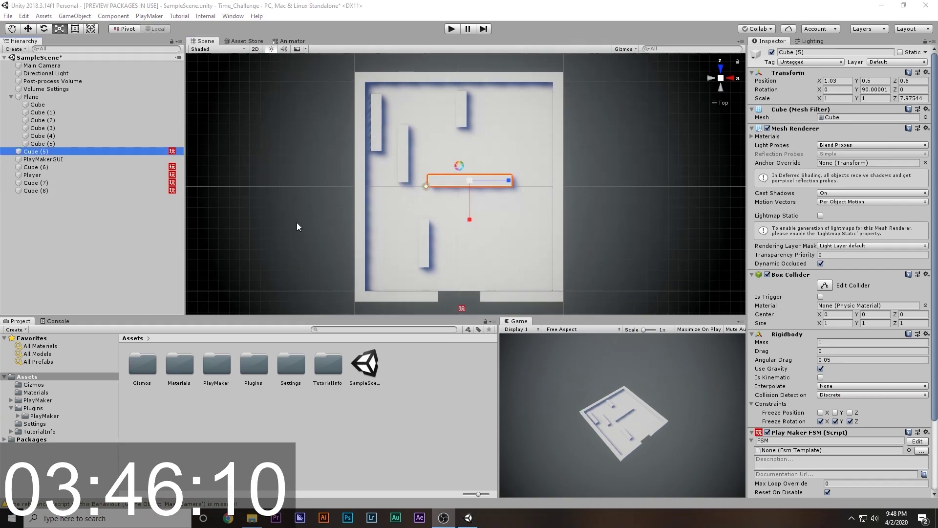
pyautogui.press('r')
pyautogui.moveTo(508, 185); pyautogui.dragTo(526, 158)
pyautogui.press('w')
pyautogui.hotkey('ctrl', 'd')
pyautogui.hotkey('ctrl', 'd')
# Shorten a crosswise copy to a Z scale of about 3.5 and duplicate it twice, spreading the short cubes over the room's right half.
pyautogui.press('r')
pyautogui.press('w')
pyautogui.hotkey('ctrl', 'd')
pyautogui.hotkey('ctrl', 'd')
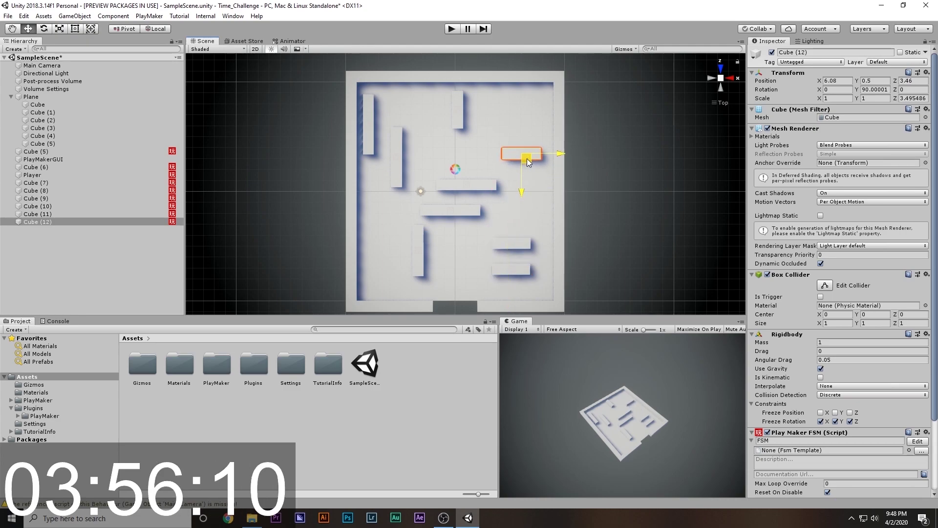
# Apply the dark green material from the Materials folder to all room walls and the light green material to the floor.
pyautogui.click(258, 436)
pyautogui.doubleClick(181, 373)
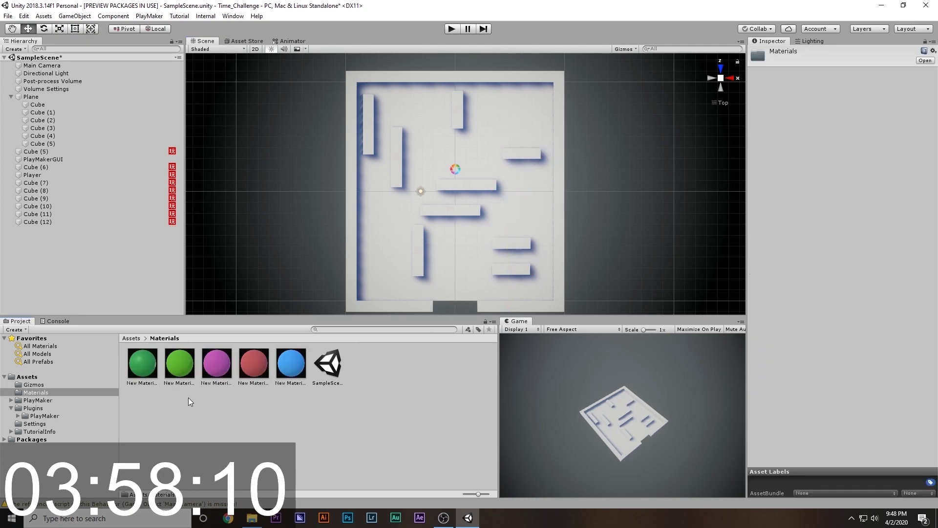
pyautogui.moveTo(143, 364); pyautogui.dragTo(354, 254)
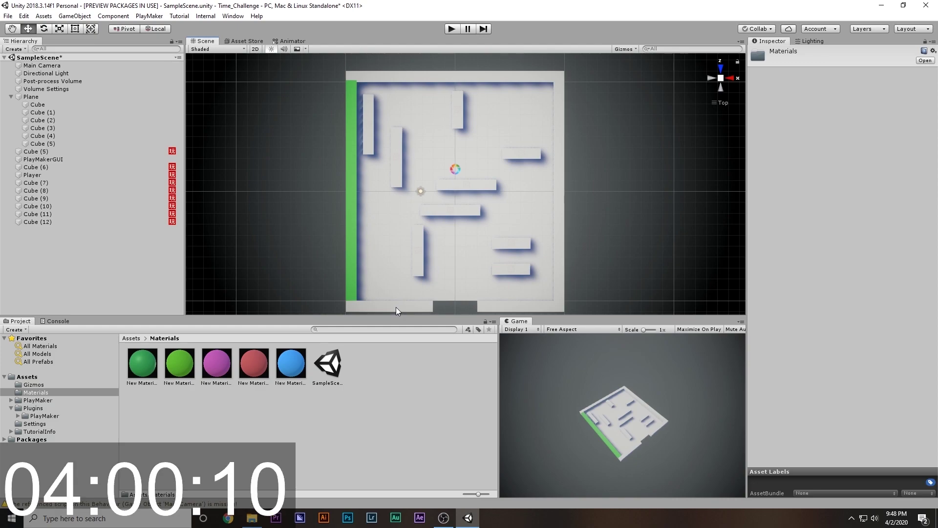
pyautogui.click(396, 307)
pyautogui.keyDown('shift'); pyautogui.click(517, 303); pyautogui.keyUp('shift')
pyautogui.keyDown('shift'); pyautogui.click(555, 261); pyautogui.keyUp('shift')
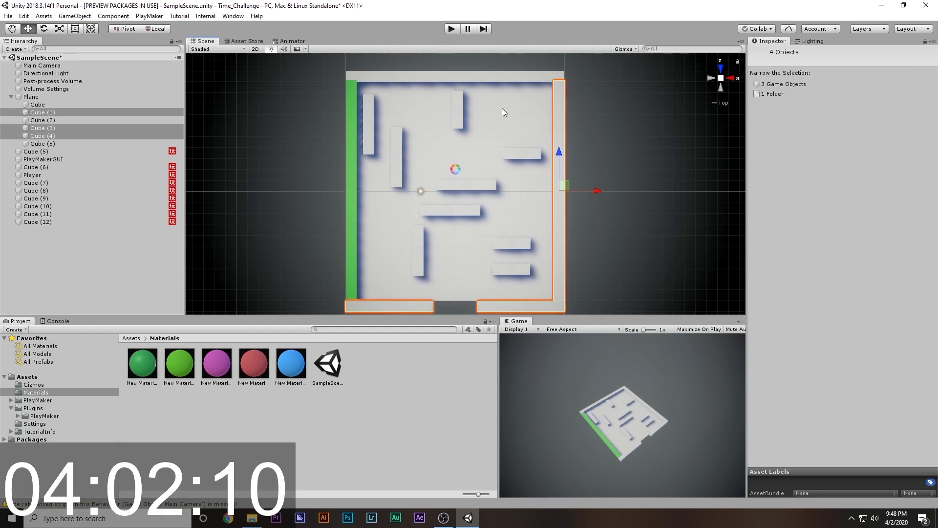
pyautogui.keyDown('shift'); pyautogui.click(471, 76); pyautogui.keyUp('shift')
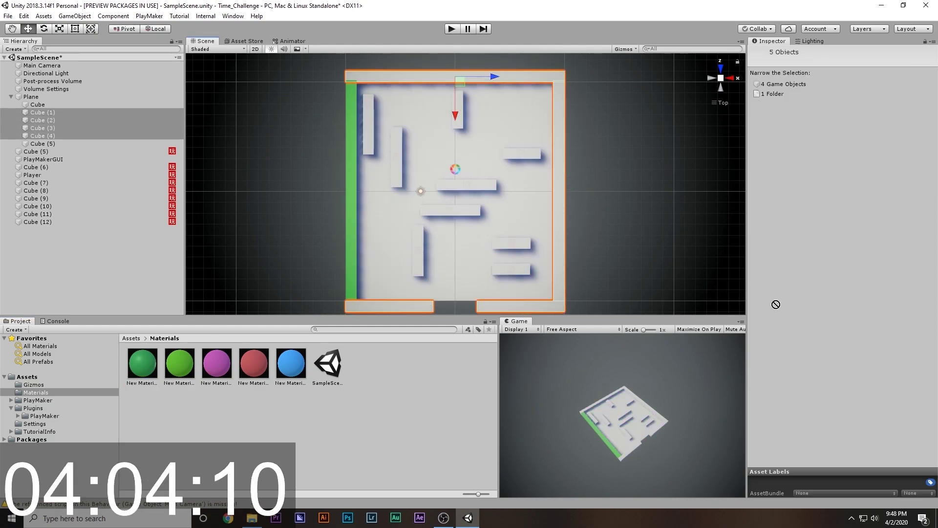
pyautogui.moveTo(172, 361); pyautogui.dragTo(58, 136)
pyautogui.moveTo(179, 362); pyautogui.dragTo(559, 239)
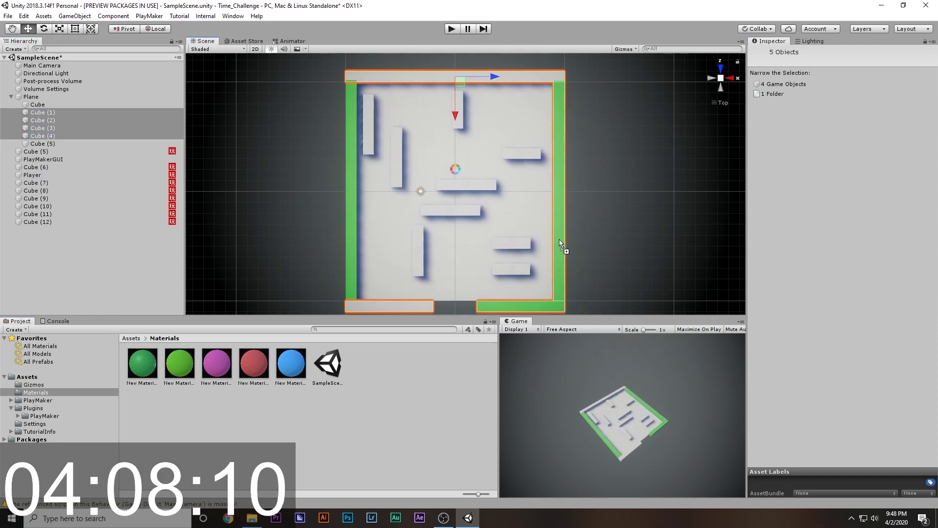
pyautogui.moveTo(153, 362); pyautogui.dragTo(397, 246)
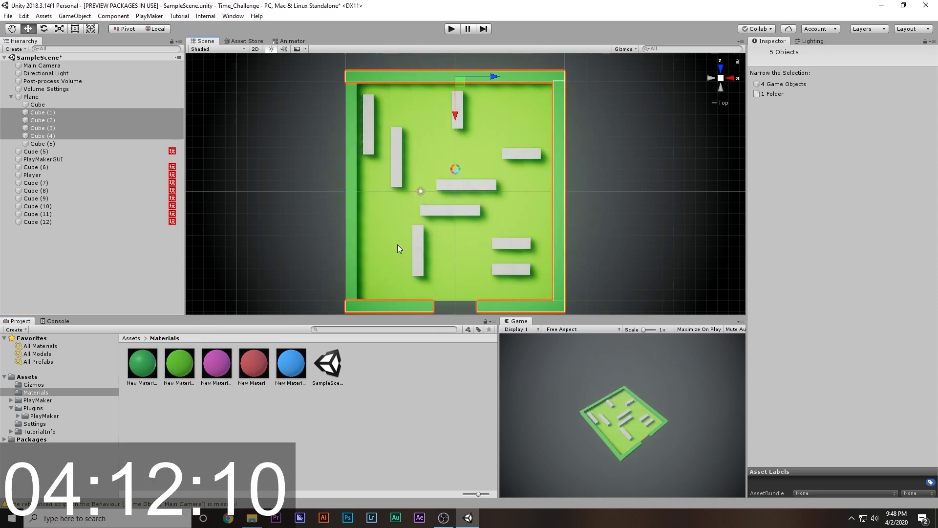
# Apply the blue material to the Player cube and the red material to the five crosswise cubes.
pyautogui.click(292, 371)
pyautogui.moveTo(461, 126); pyautogui.dragTo(458, 112)
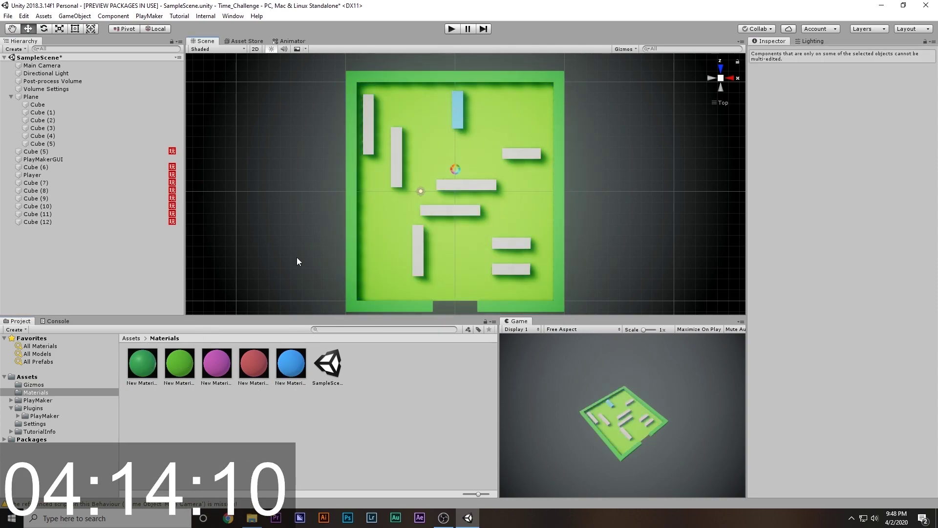
pyautogui.moveTo(257, 362); pyautogui.dragTo(450, 210)
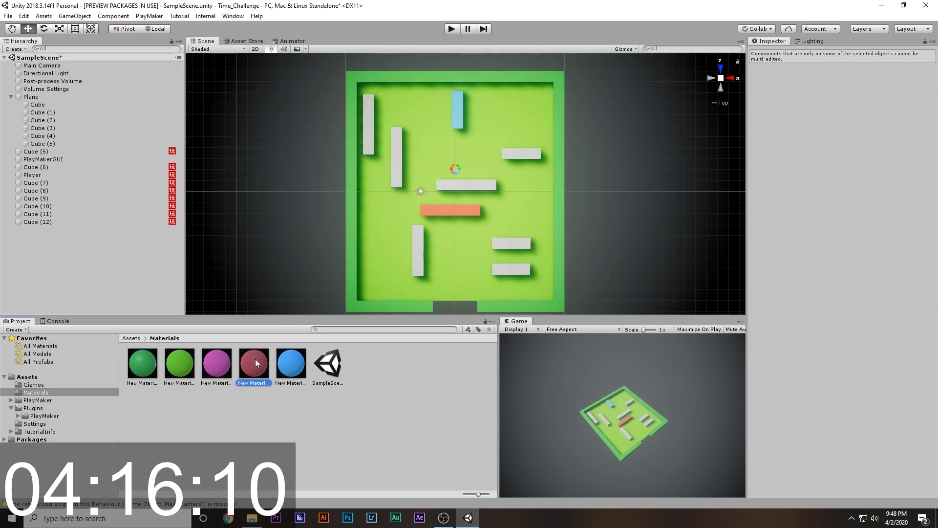
pyautogui.moveTo(255, 359); pyautogui.dragTo(467, 185)
pyautogui.moveTo(510, 272); pyautogui.dragTo(511, 271)
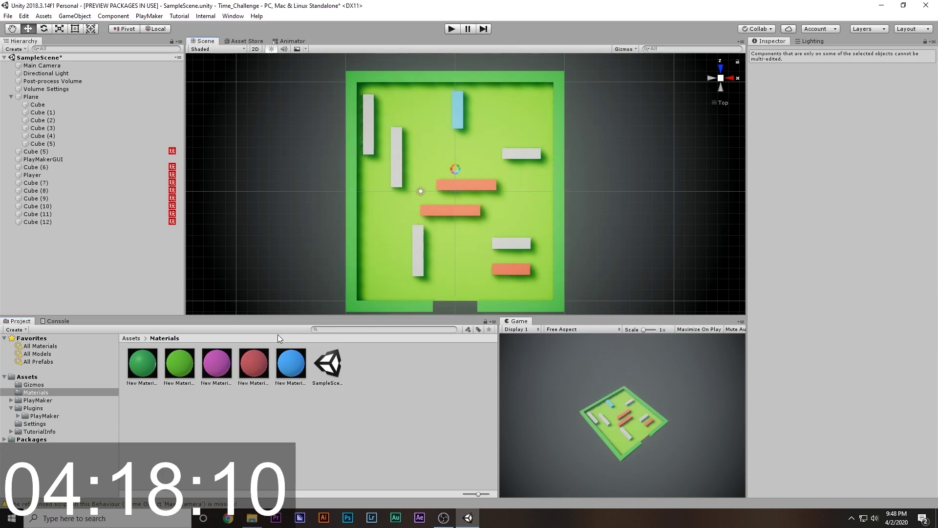
pyautogui.moveTo(311, 309); pyautogui.dragTo(526, 159)
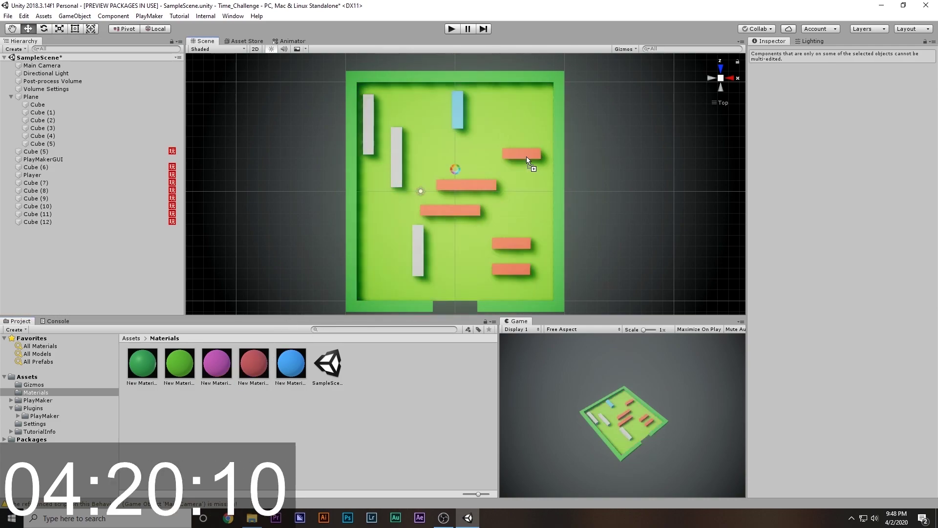
# Apply the magenta material to the three lengthwise obstacle cubes in the room's left half.
pyautogui.moveTo(218, 356); pyautogui.dragTo(414, 260)
pyautogui.moveTo(217, 364); pyautogui.dragTo(400, 158)
pyautogui.moveTo(218, 360); pyautogui.dragTo(369, 152)
# Switch the Main Camera to Orthographic projection with size 12.3 and reposition it to about X -17.79, Y 38.9, Z -21.55.
pyautogui.click(11, 97)
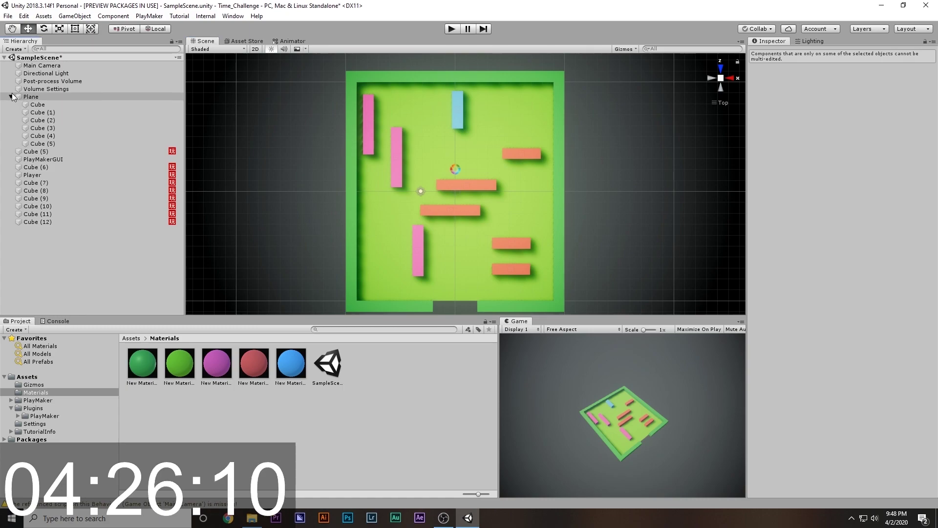
pyautogui.click(53, 59)
pyautogui.click(53, 66)
pyautogui.moveTo(474, 208); pyautogui.dragTo(594, 90, button='right')
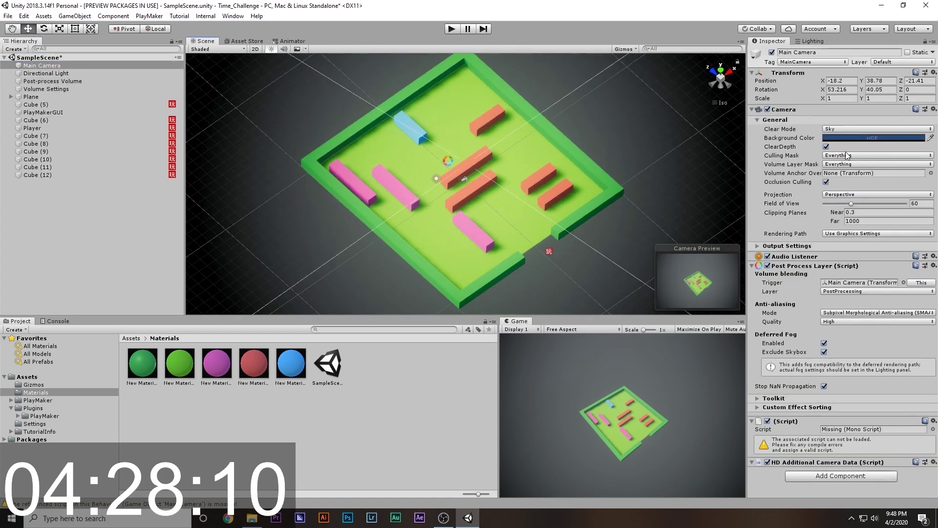
pyautogui.click(840, 192)
pyautogui.click(845, 219)
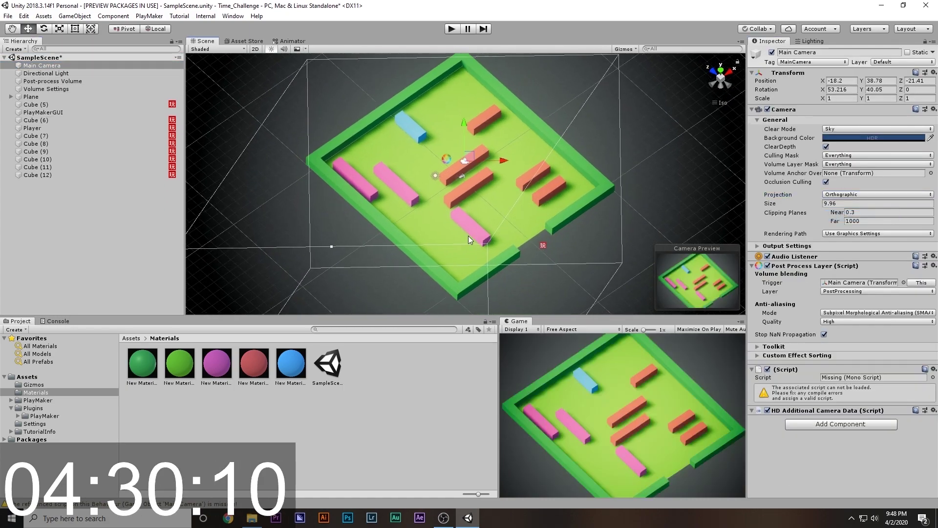
pyautogui.moveTo(811, 204); pyautogui.dragTo(861, 204)
pyautogui.scroll(-3, 461, 175)
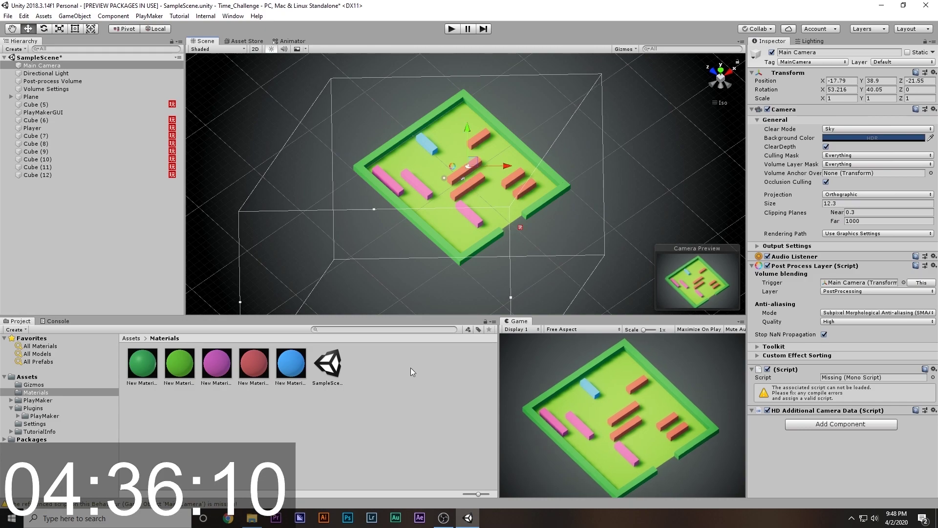
# Save the scene, then duplicate SampleScene in the Assets folder and rename the copy as 2.
pyautogui.click(366, 385)
pyautogui.hotkey('ctrl', 's')
pyautogui.click(30, 376)
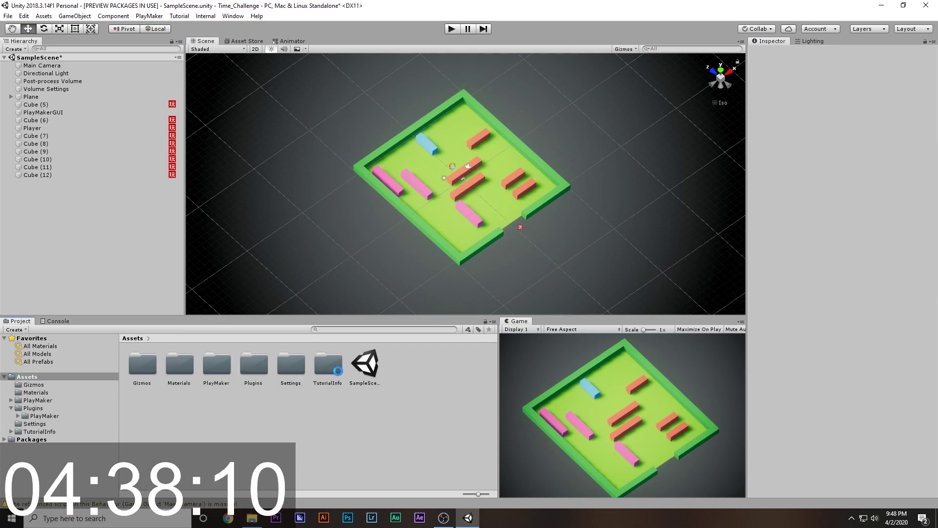
pyautogui.click(364, 366)
pyautogui.hotkey('ctrl', 'd')
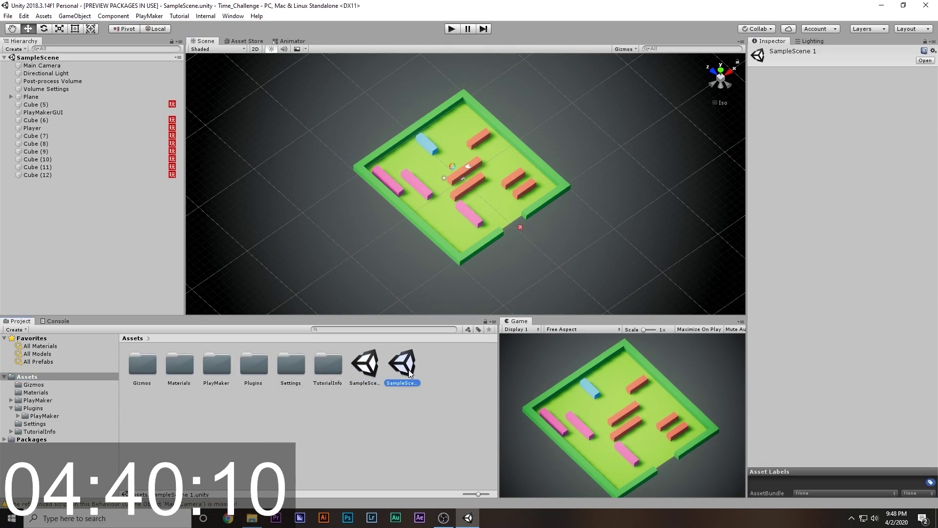
pyautogui.press('F2')
pyautogui.write('2')
pyautogui.press('Return')
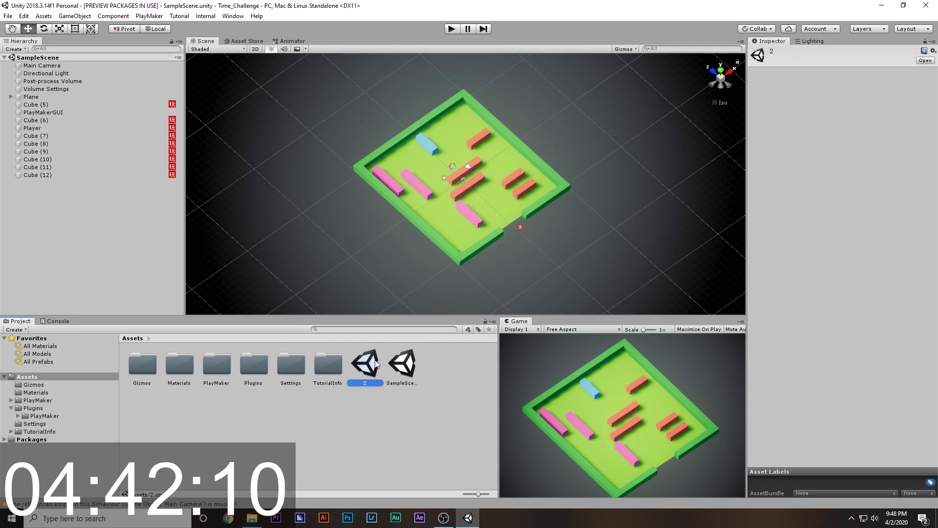
# Clear the old entries from Scenes In Build in the Build Settings and add SampleScene and scene 2.
pyautogui.click(8, 16)
pyautogui.click(39, 115)
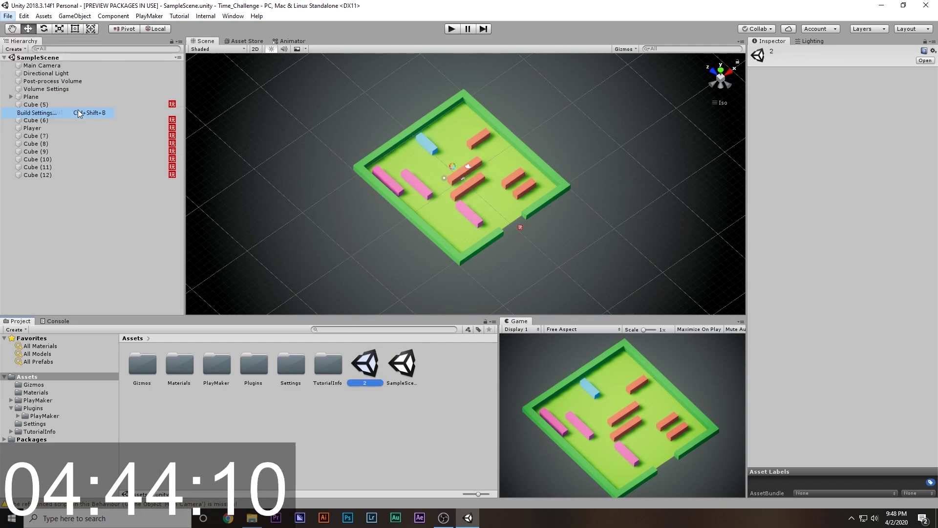
pyautogui.click(413, 149)
pyautogui.press('Delete')
pyautogui.click(410, 140)
pyautogui.press('Delete')
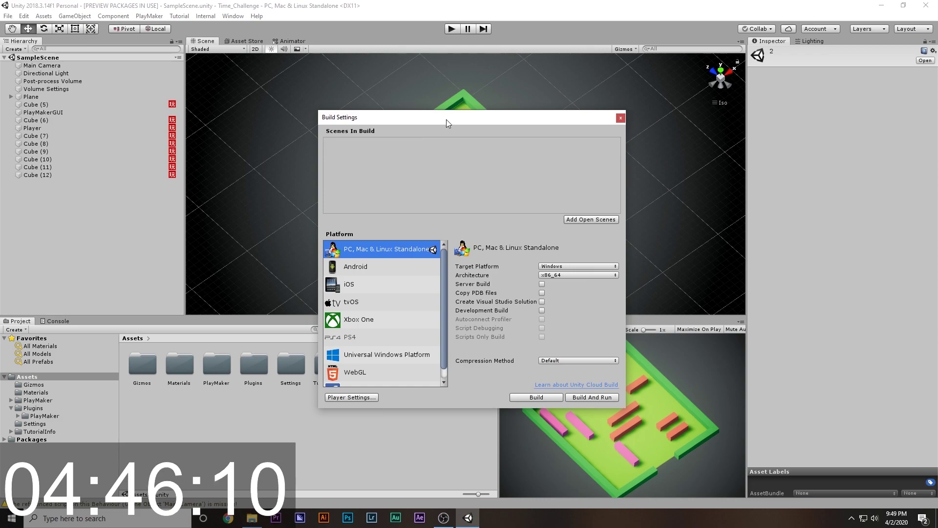
pyautogui.moveTo(446, 119); pyautogui.dragTo(623, 105)
pyautogui.keyDown('ctrl'); pyautogui.click(402, 364); pyautogui.keyUp('ctrl')
pyautogui.moveTo(402, 364); pyautogui.dragTo(524, 160)
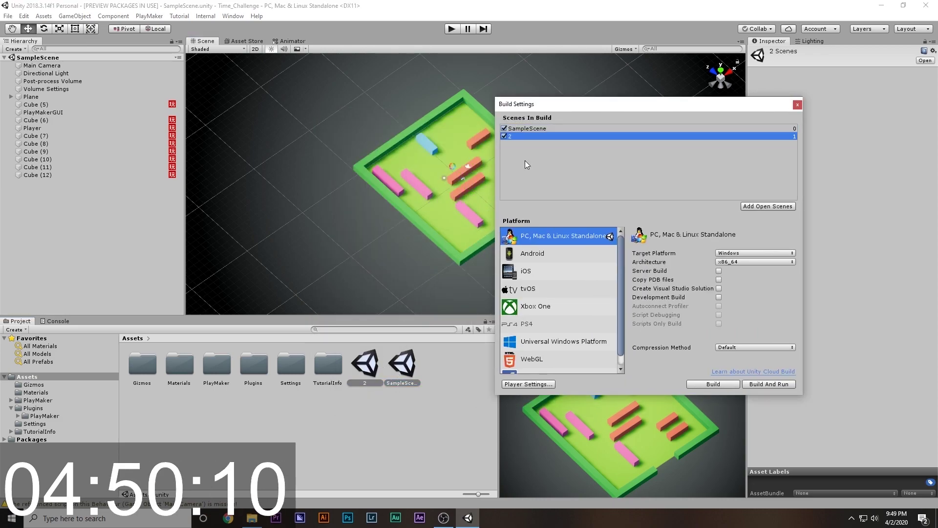
# Rename SampleScene as 1 and close the Build Settings.
pyautogui.click(401, 382)
pyautogui.click(401, 382)
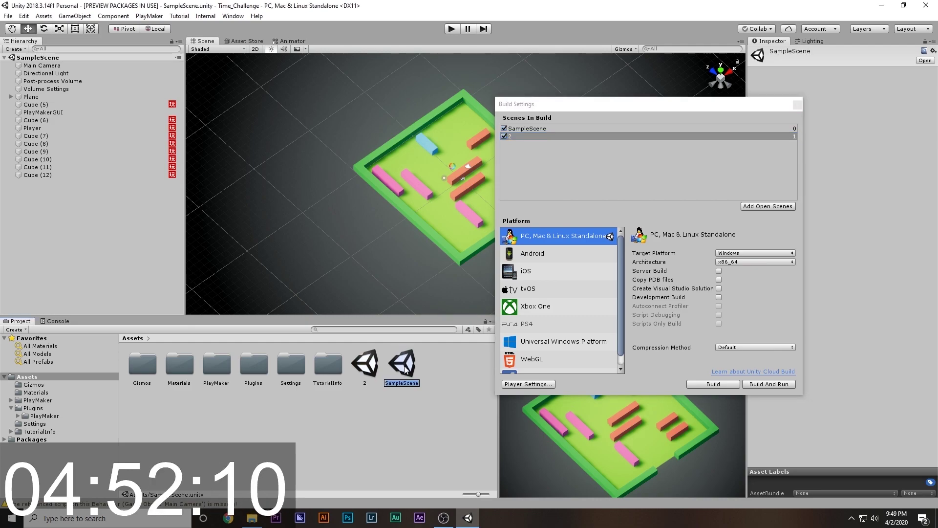
pyautogui.write('1')
pyautogui.press('Return')
pyautogui.click(796, 105)
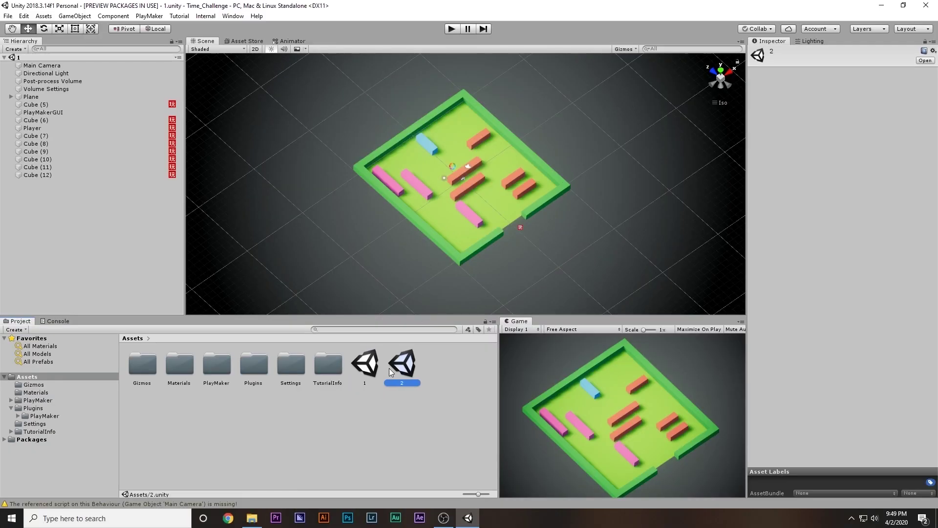
# Open scene 2 and move the magenta cube near the exit, Cube (8), to about X -5.47.
pyautogui.doubleClick(389, 368)
pyautogui.click(468, 215)
pyautogui.moveTo(452, 229); pyautogui.dragTo(438, 240)
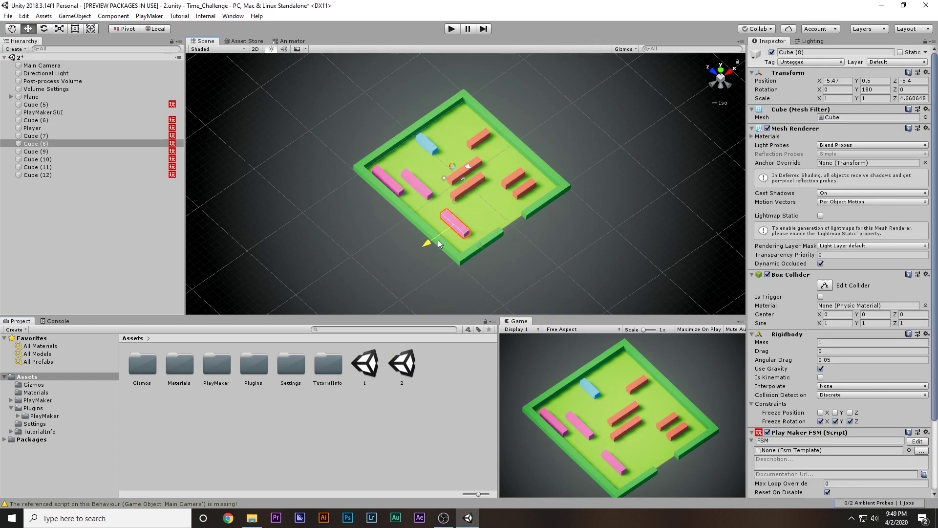
# Duplicate two red cubes and one magenta cube in scene 2 and spread the copies over the floor as extra obstacles.
pyautogui.click(473, 182)
pyautogui.hotkey('ctrl', 'd')
pyautogui.moveTo(472, 192); pyautogui.dragTo(496, 216)
pyautogui.click(454, 224)
pyautogui.hotkey('ctrl', 'd')
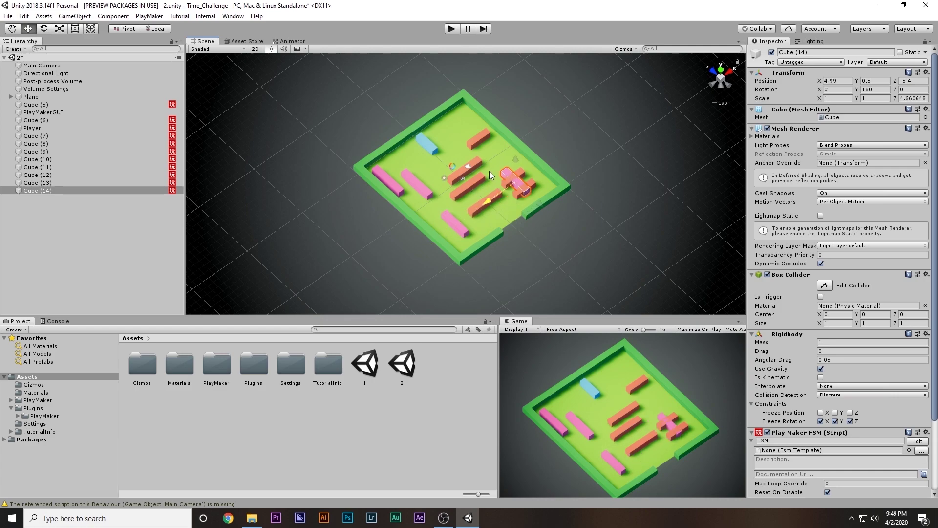
pyautogui.moveTo(537, 181); pyautogui.dragTo(471, 147)
pyautogui.click(482, 139)
pyautogui.hotkey('ctrl', 'd')
pyautogui.click(430, 197)
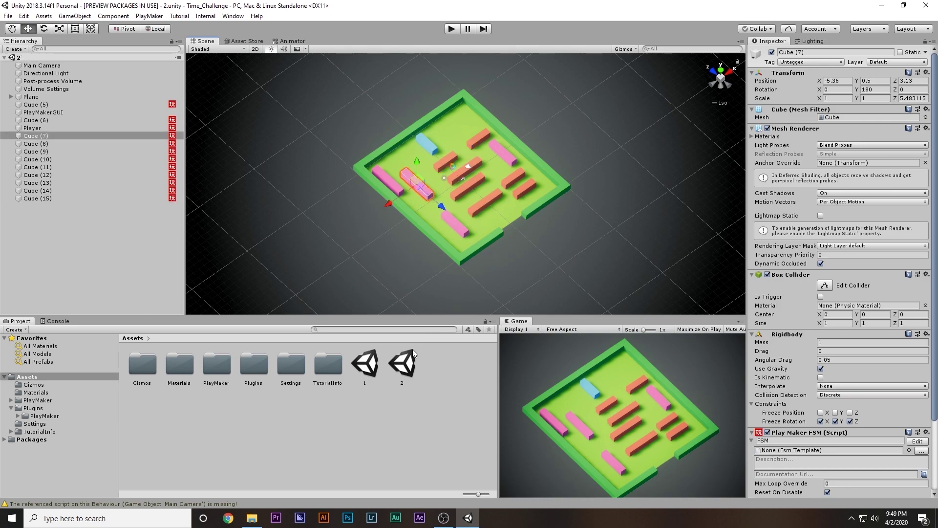
# Open scene 1 and check its Game view at full size.
pyautogui.doubleClick(365, 364)
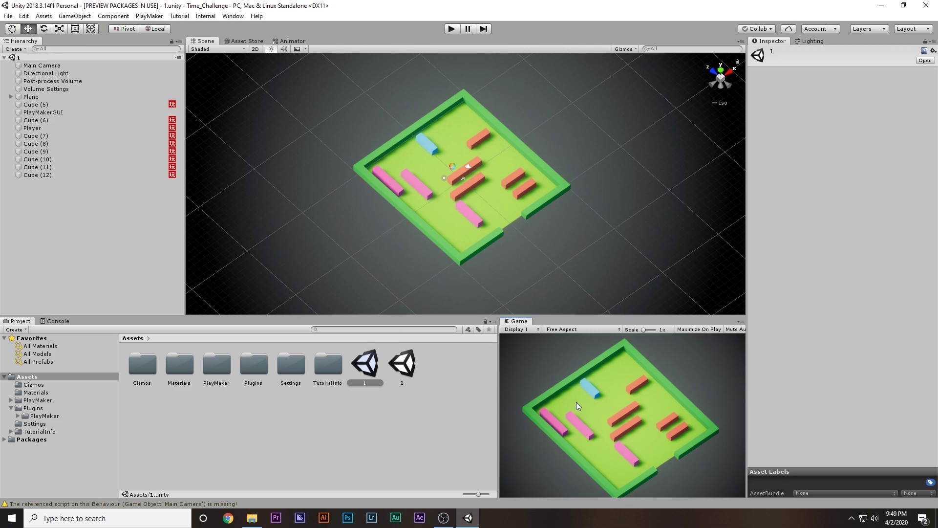
pyautogui.hotkey('shift', 'space')
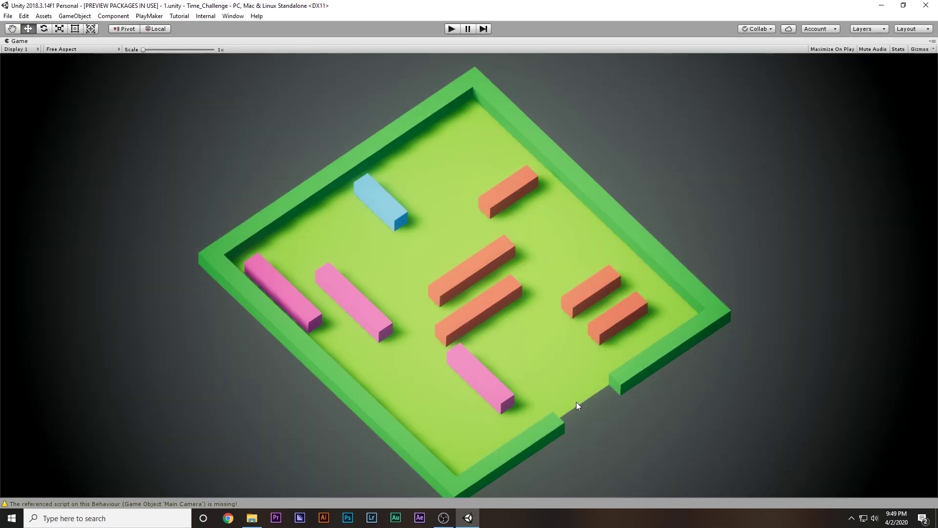
pyautogui.hotkey('shift', 'space')
# Set the Main Camera's Clear Mode to Background Color in scene 1.
pyautogui.click(57, 65)
pyautogui.click(878, 129)
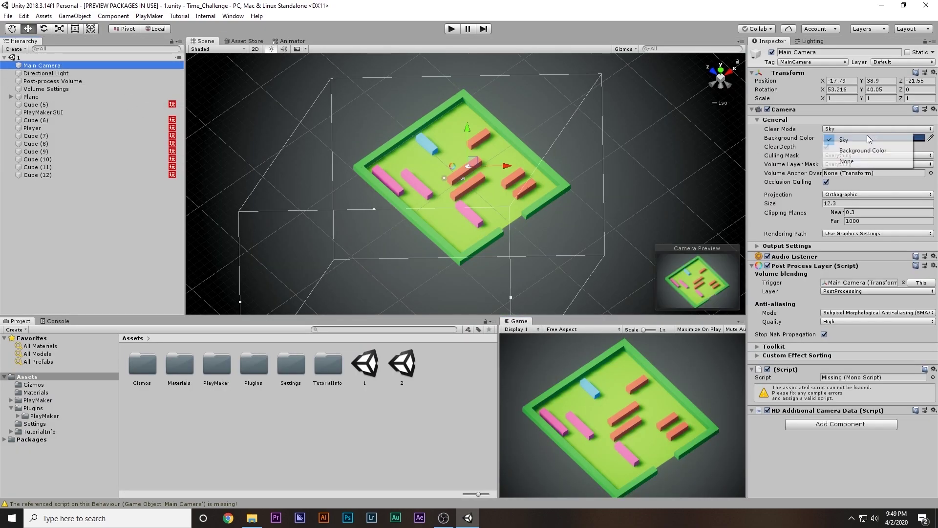
pyautogui.click(866, 152)
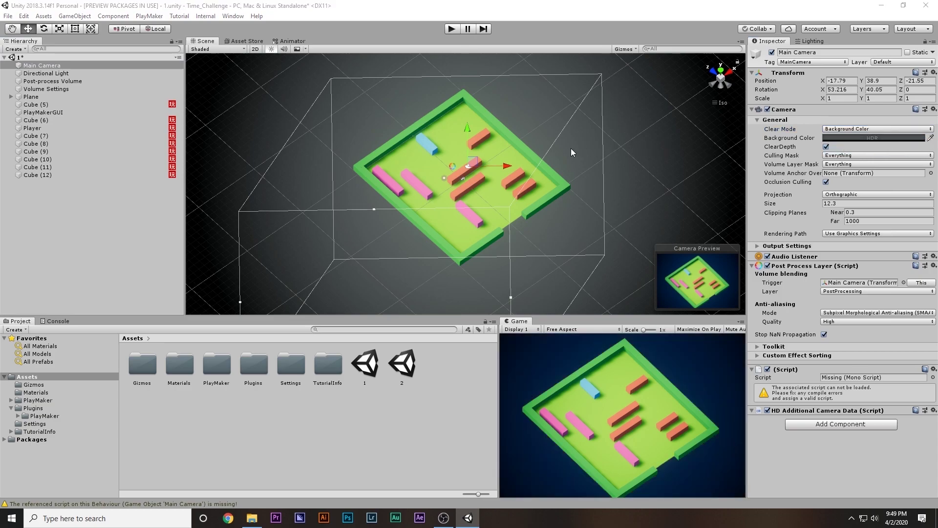
# Set the Main Camera's background color to a yellow-green around hex 6BD91E, raise its intensity slightly, and check the full-size Game view.
pyautogui.click(531, 151)
pyautogui.click(865, 138)
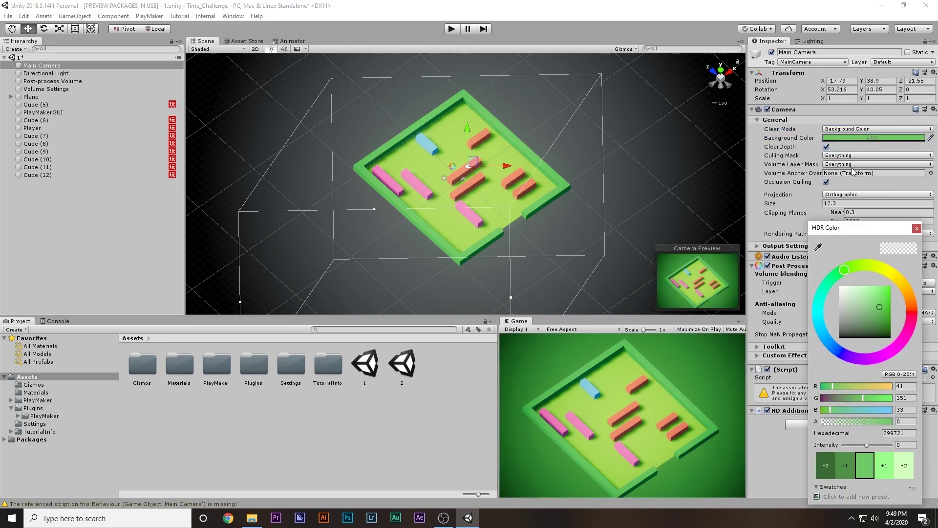
pyautogui.moveTo(882, 308); pyautogui.dragTo(884, 295)
pyautogui.click(854, 272)
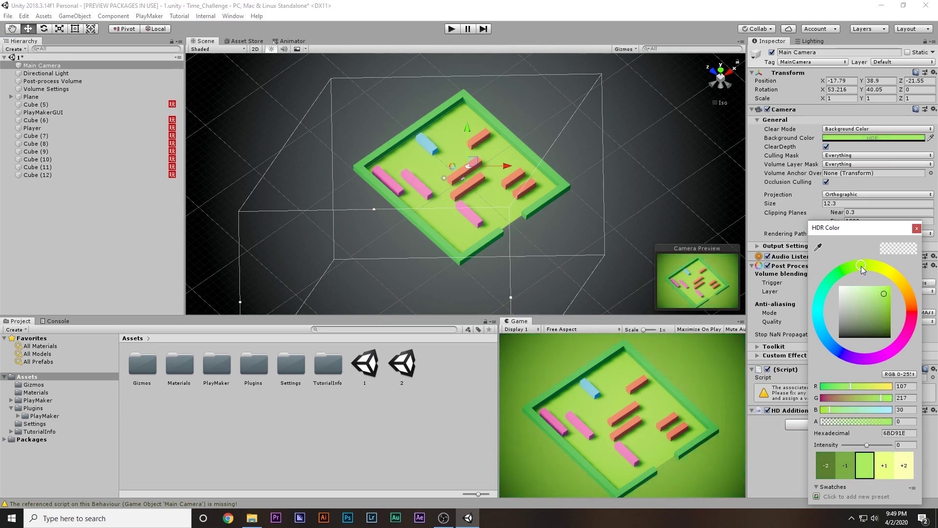
pyautogui.moveTo(869, 449); pyautogui.dragTo(872, 450)
pyautogui.click(917, 229)
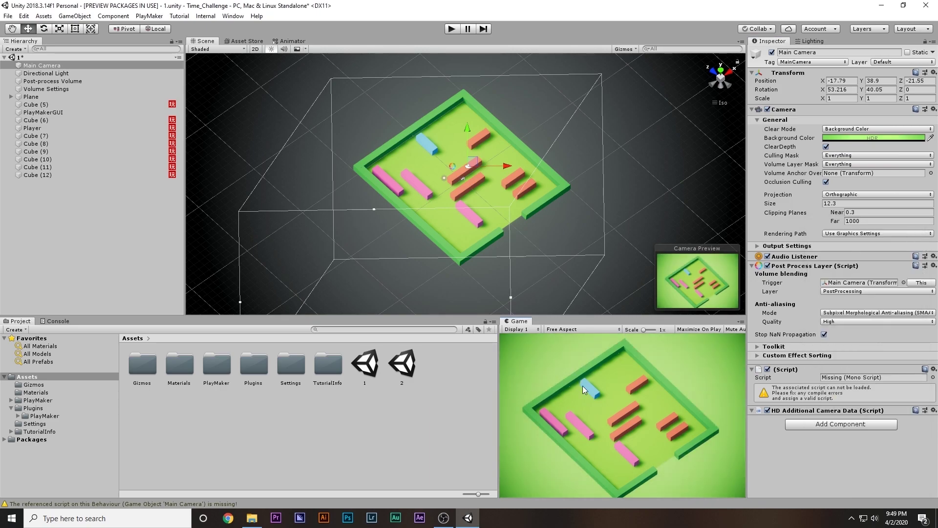
pyautogui.hotkey('shift', 'space')
pyautogui.hotkey('shift', 'space')
# Copy scene 1's Main Camera, then open scene 2, saving the changes to scene 1.
pyautogui.click(426, 398)
pyautogui.rightClick(39, 66)
pyautogui.click(77, 74)
pyautogui.doubleClick(403, 370)
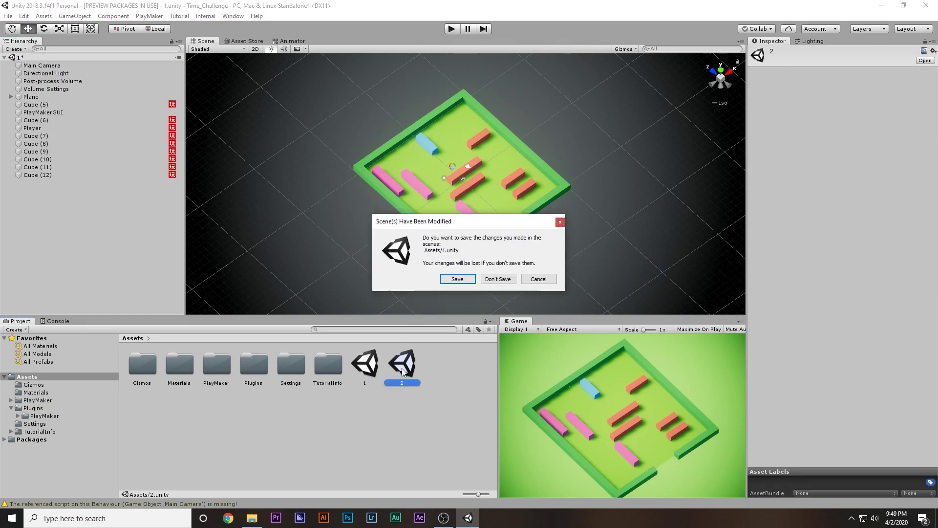
pyautogui.click(467, 281)
# Replace scene 2's Main Camera with the copied one from scene 1.
pyautogui.click(61, 66)
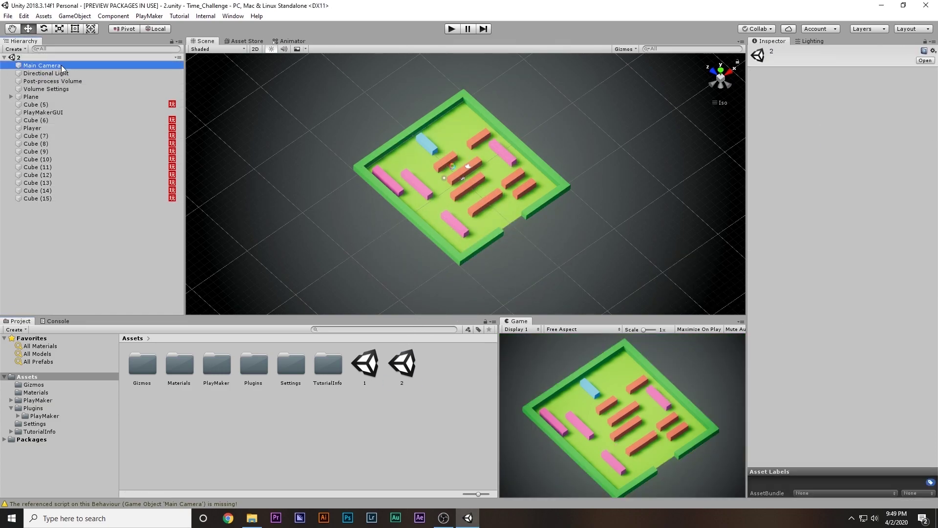
pyautogui.press('Delete')
pyautogui.rightClick(49, 222)
pyautogui.click(89, 239)
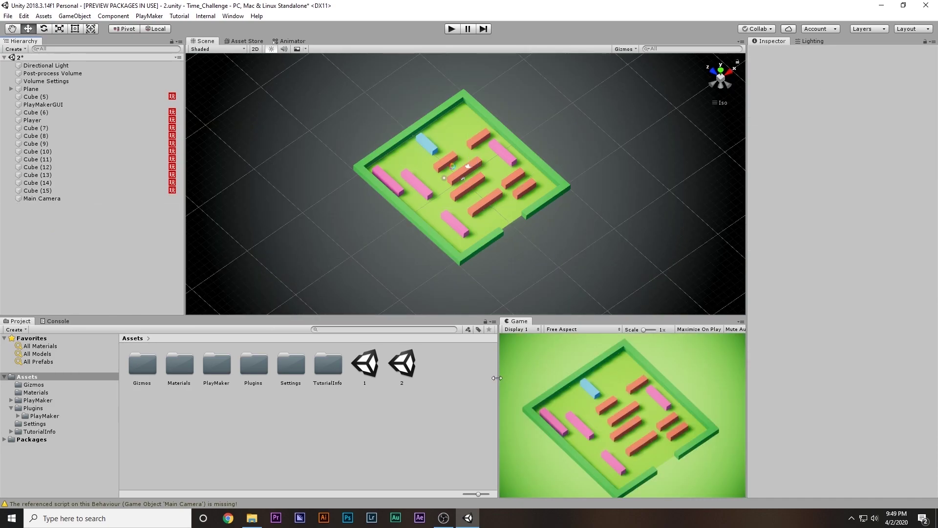
# Save scene 2, reopen scene 1 and enlarge its Game view to full size.
pyautogui.doubleClick(372, 362)
pyautogui.click(458, 280)
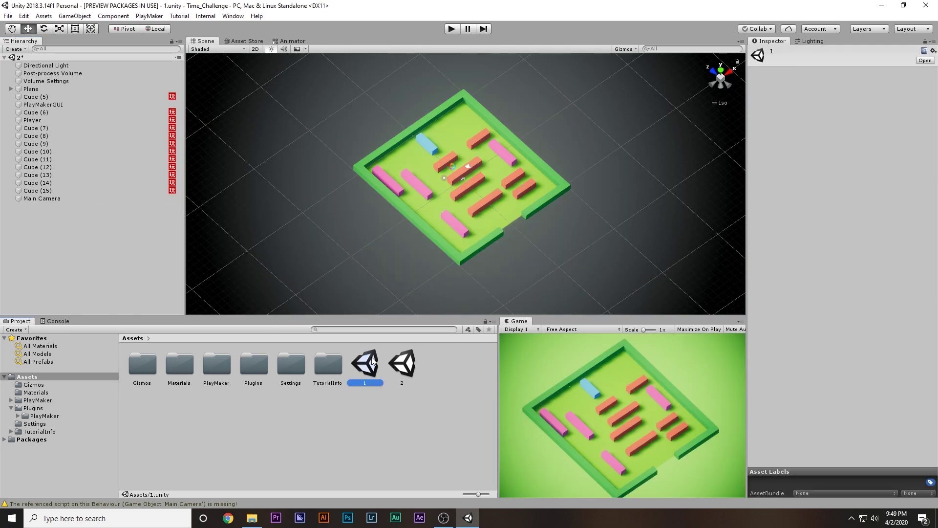
pyautogui.hotkey('shift', 'space')
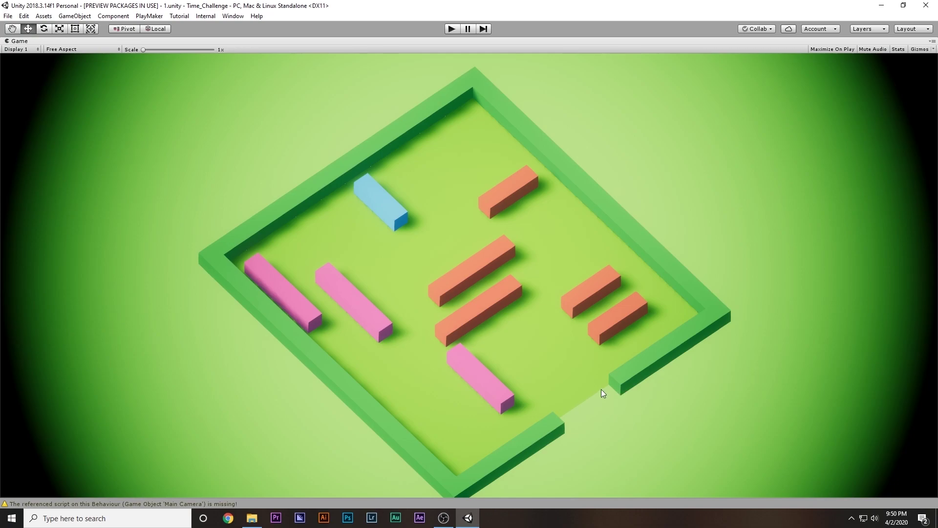
# Play-test the game twice from scene 1, sliding the red and magenta cubes aside and guiding the blue player toward the exit.
pyautogui.click(446, 29)
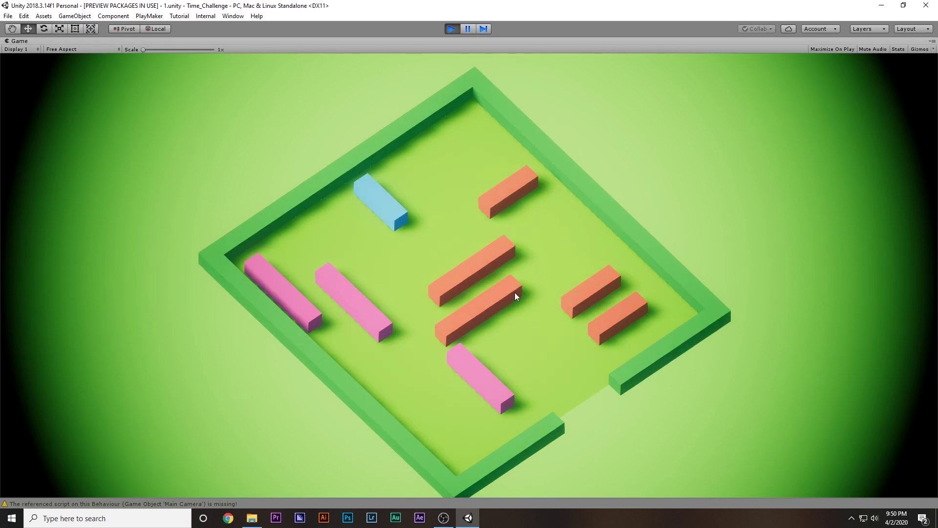
pyautogui.press('a')
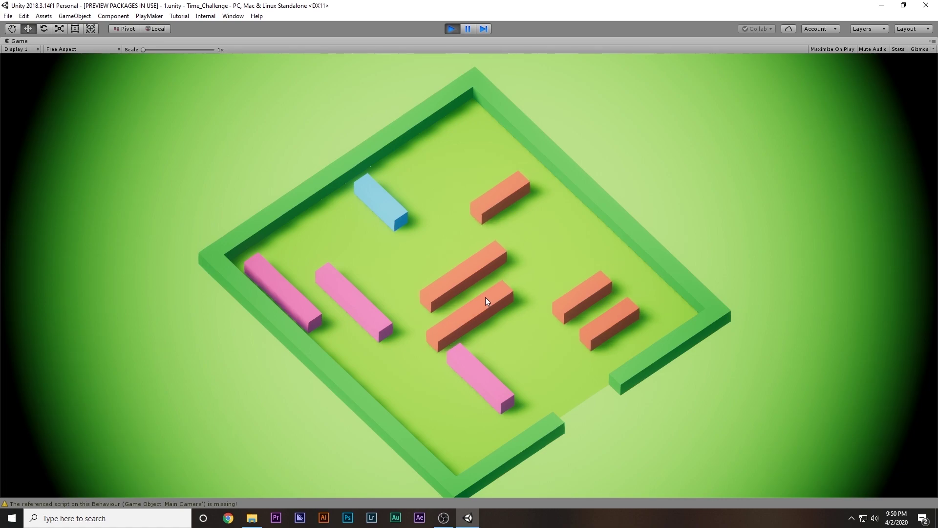
pyautogui.press('d')
pyautogui.press('d')
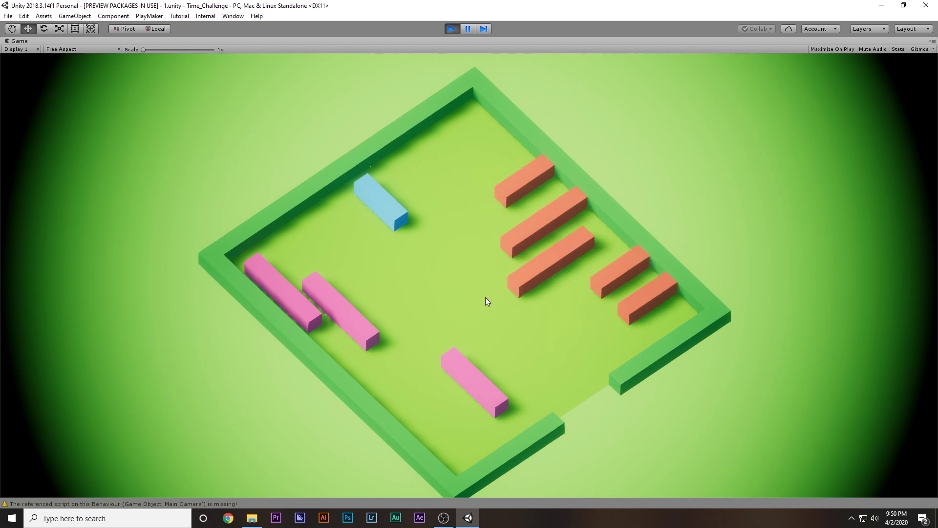
pyautogui.press('s')
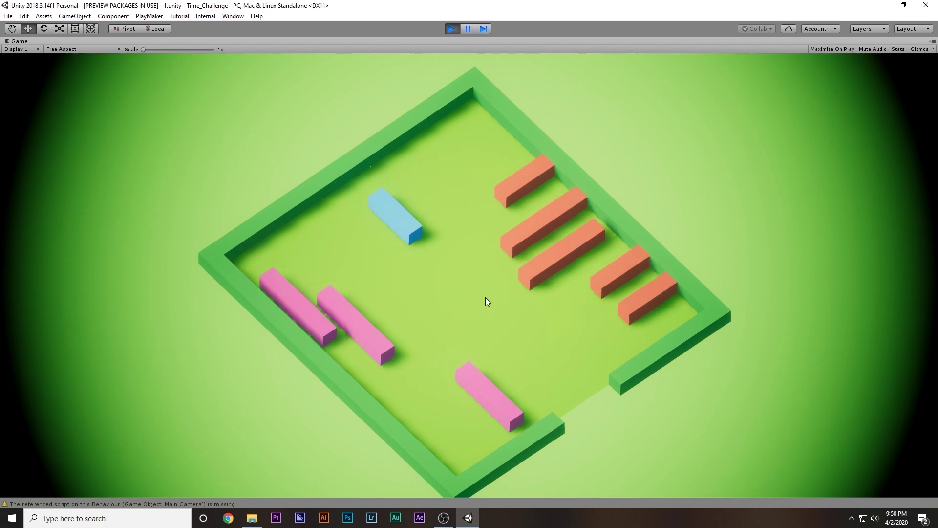
pyautogui.press('s')
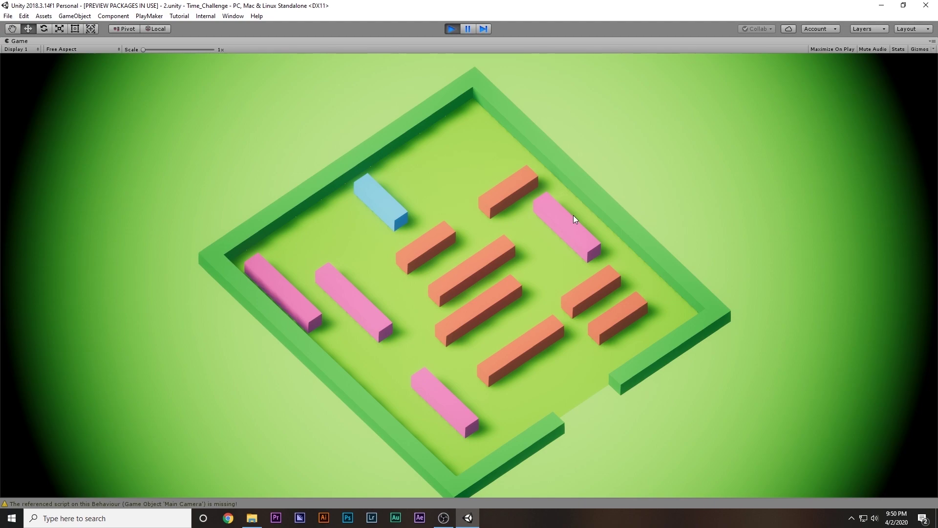
pyautogui.hotkey('ctrl', 'p')
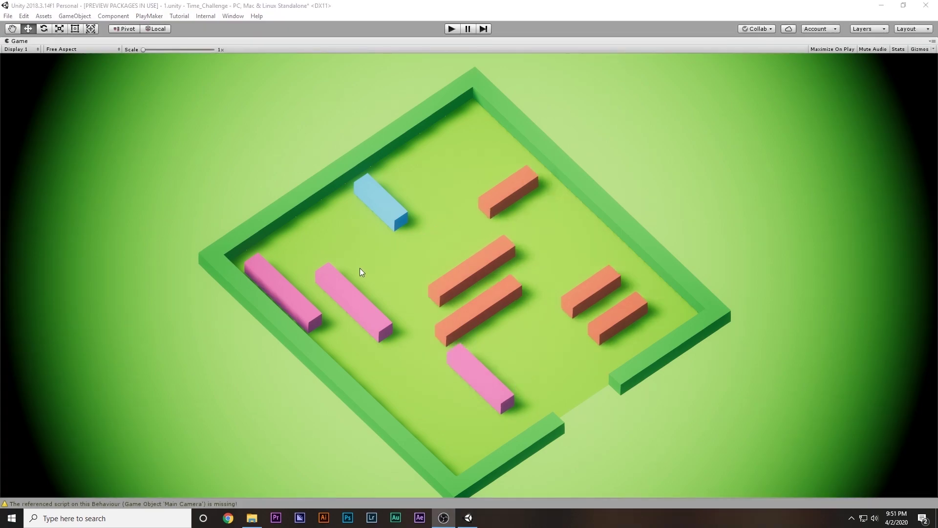
pyautogui.click(450, 29)
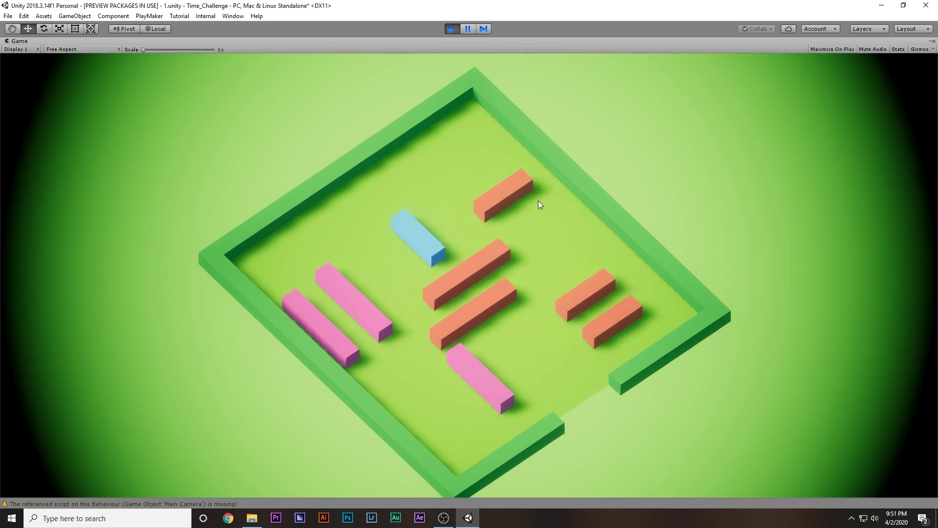
pyautogui.hotkey('ctrl', 'p')
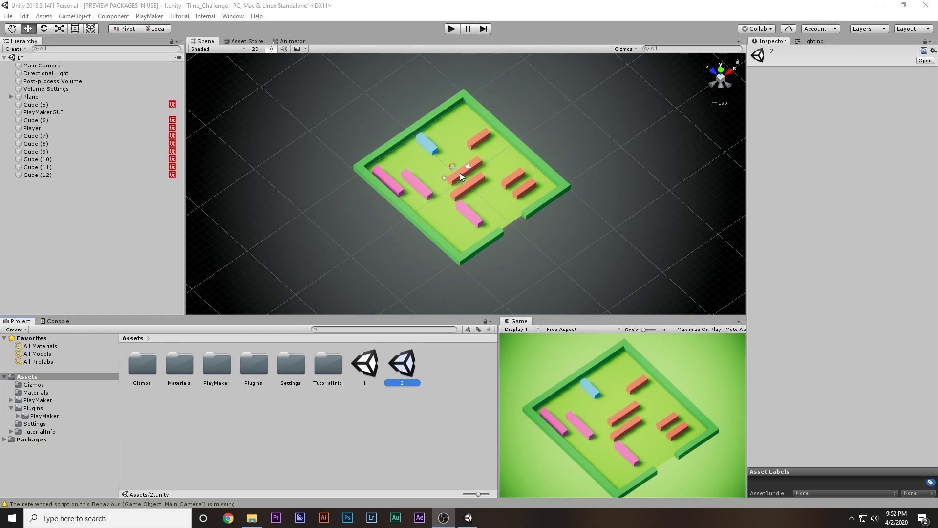
pyautogui.scroll(2, 460, 175)
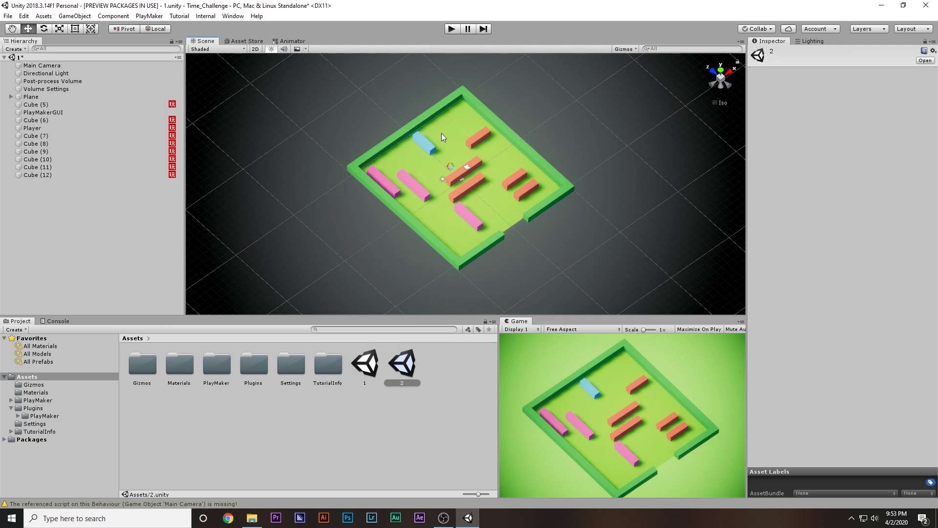
pyautogui.click(881, 5)
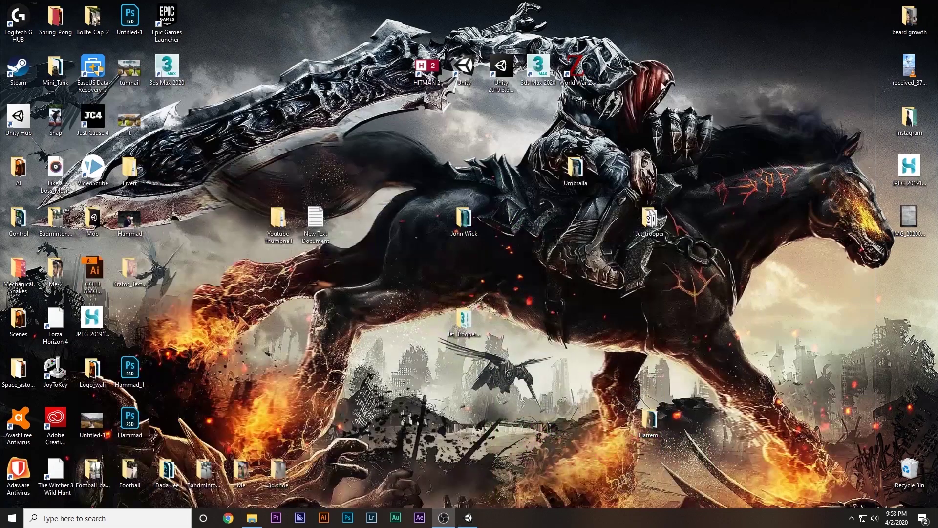
pyautogui.click(581, 77)
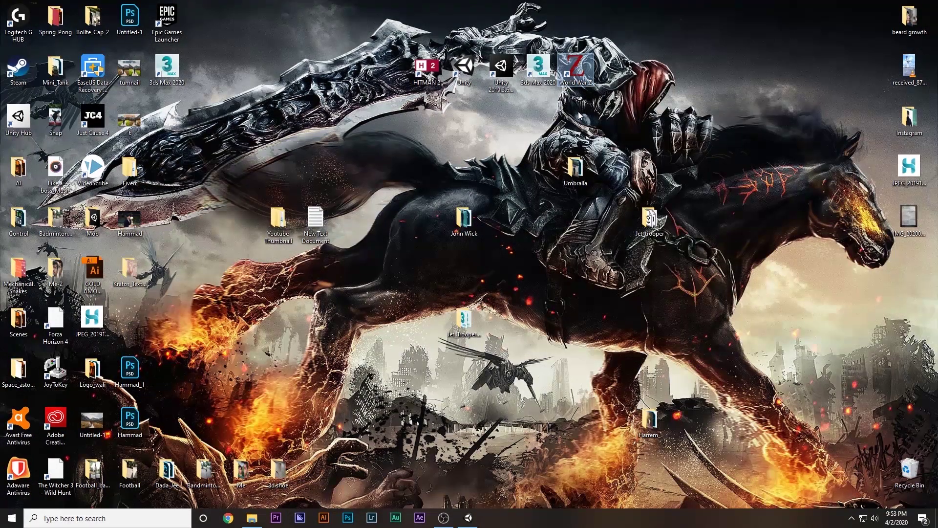
pyautogui.click(461, 517)
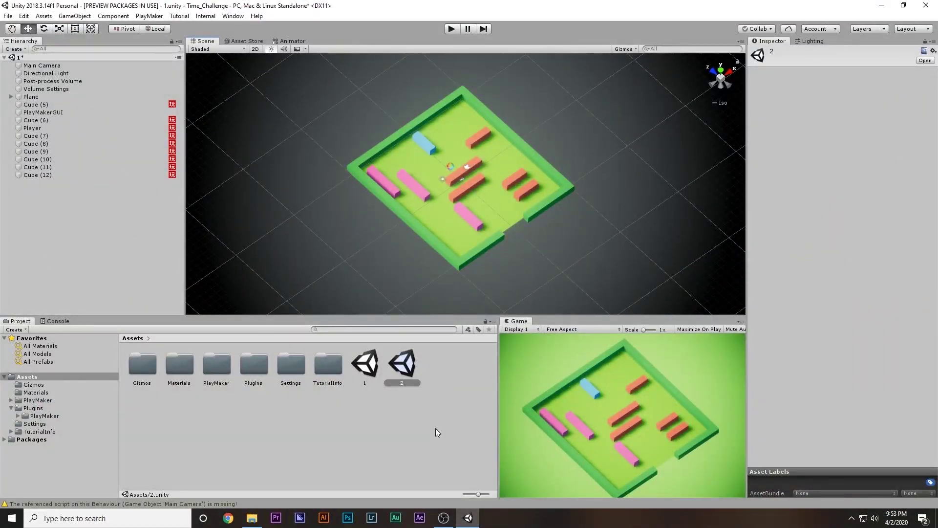